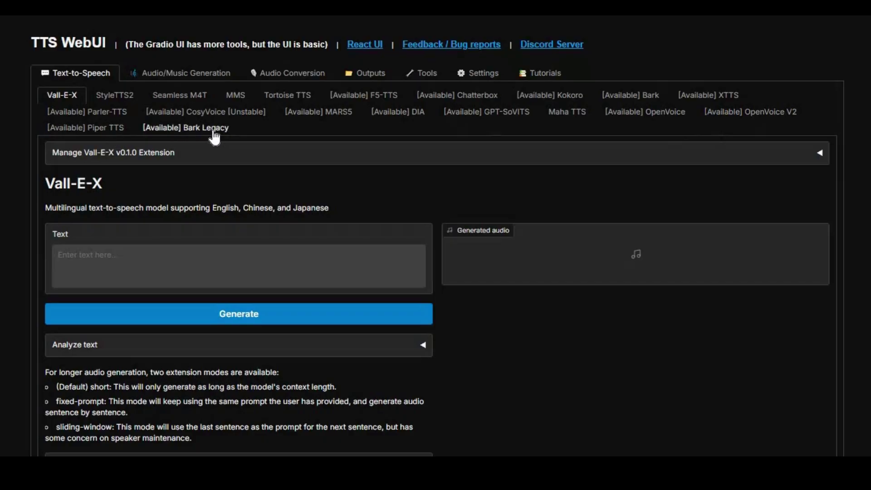
Look through the available models under Audio/Music Generation, Audio Conversion and Text-to-Speech in TTS WebUI.
click(210, 80)
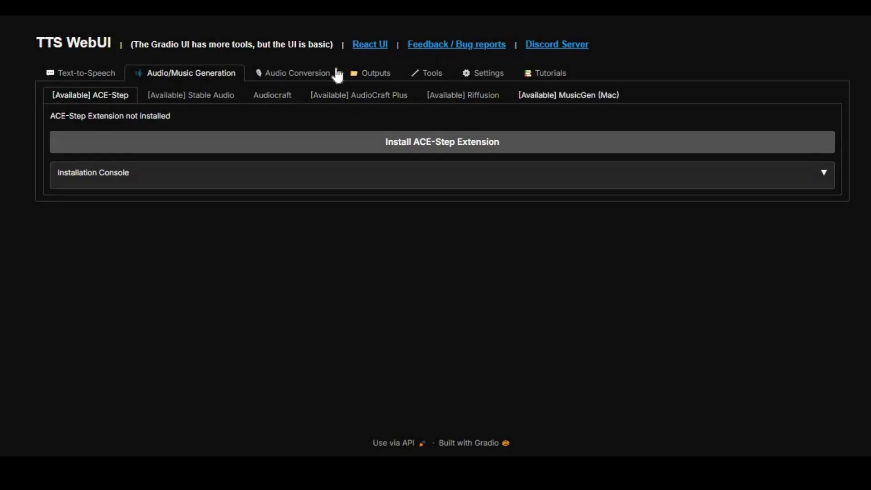
click(309, 73)
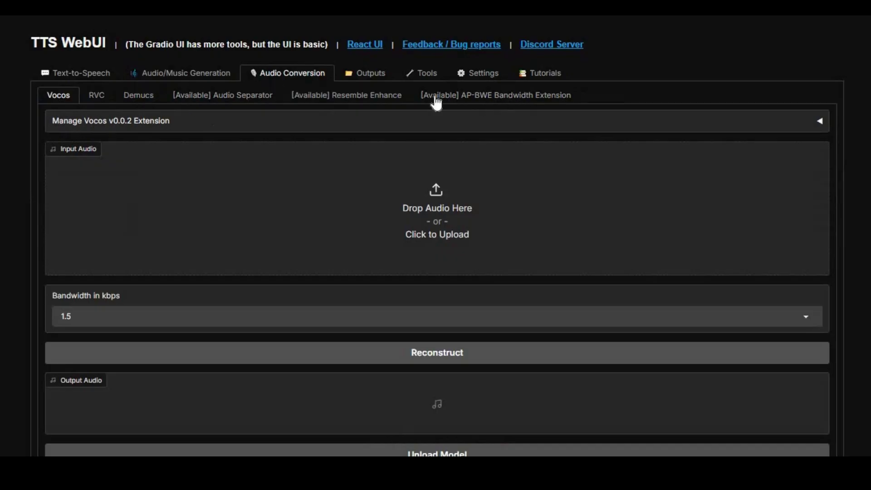
click(76, 75)
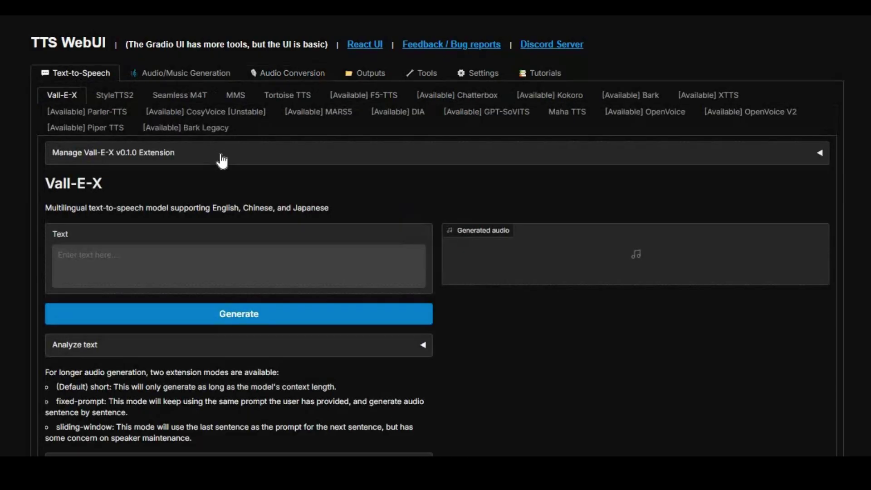
scroll(405, 241, down, 5)
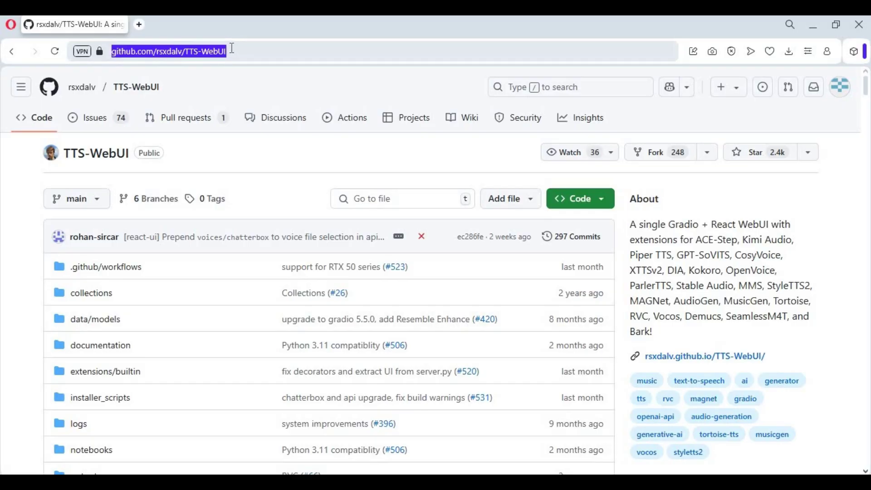
Examine the rsxdalv/TTS-WebUI GitHub repository, reading its file list and the README's videos, supported models and examples.
scroll(357, 165, down, 3)
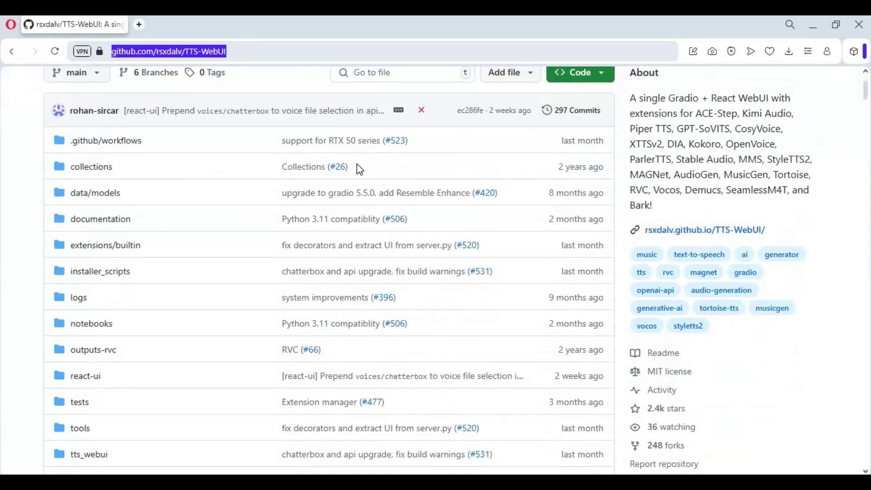
scroll(358, 163, down, 4)
scroll(349, 165, down, 10)
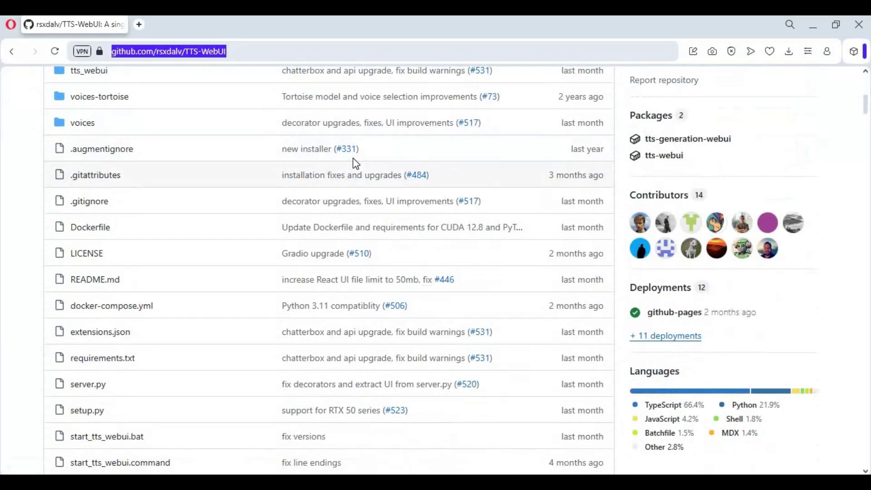
scroll(353, 159, down, 3)
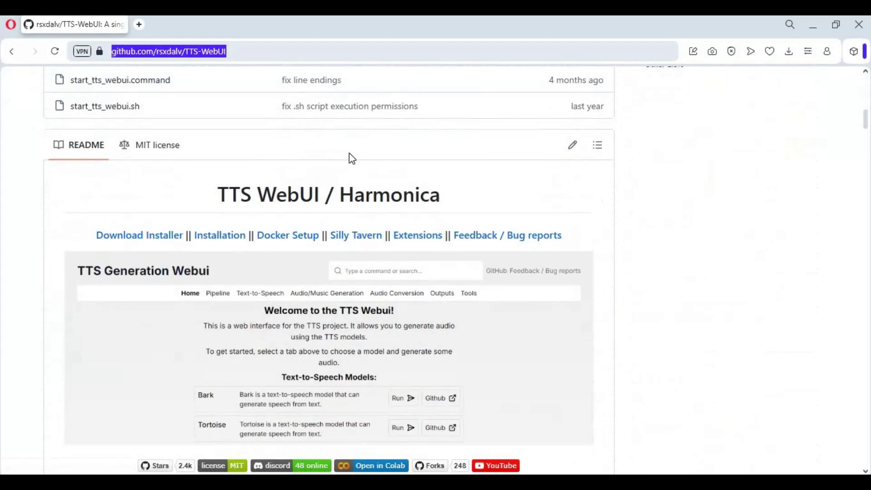
scroll(351, 157, down, 1)
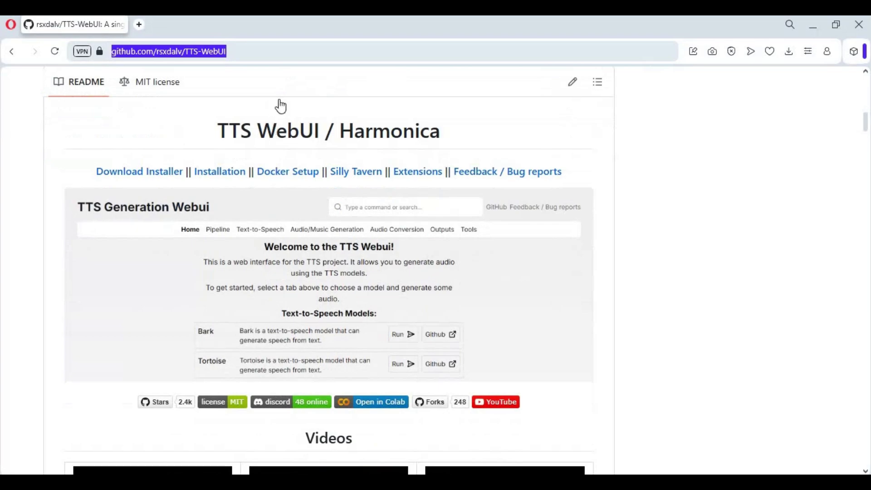
scroll(276, 105, down, 4)
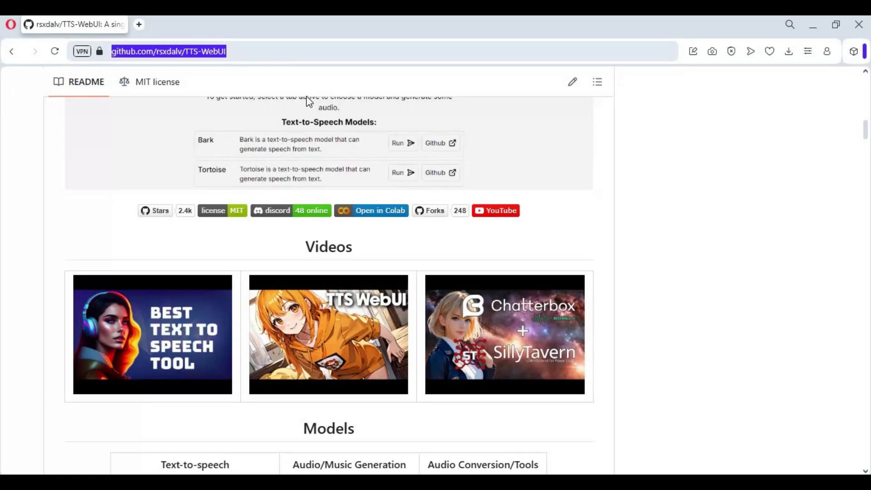
scroll(315, 106, down, 14)
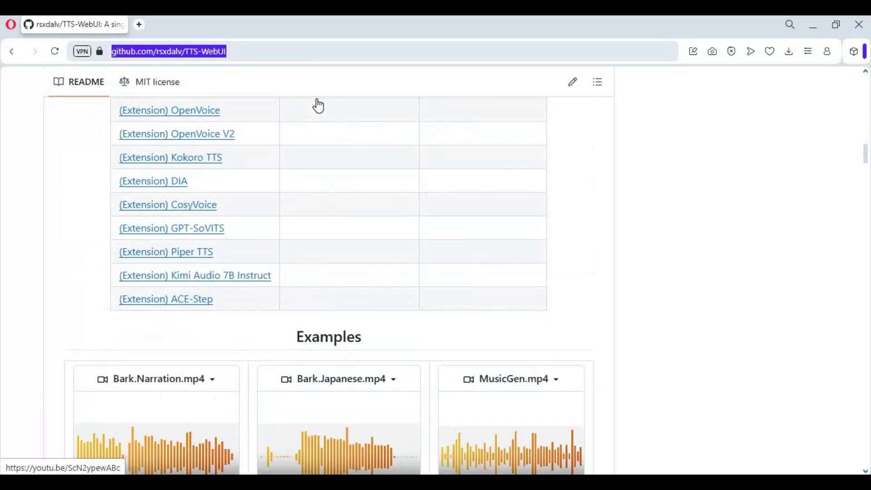
scroll(315, 96, up, 6)
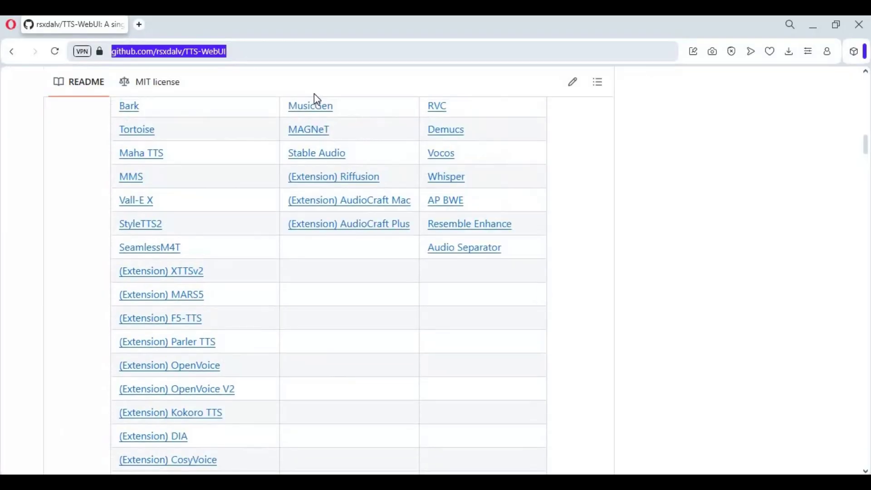
scroll(316, 99, up, 9)
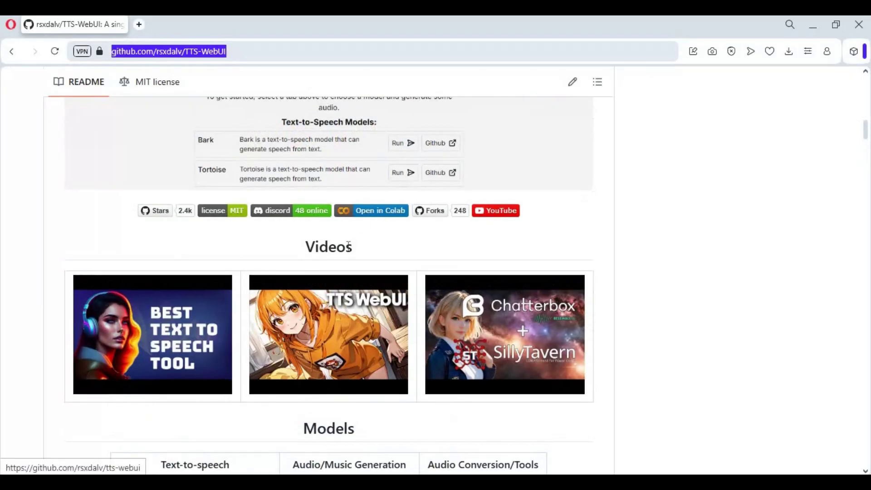
Open the repository's google_colab.ipynb notebook in Google Colab from the README and look over its cells.
click(377, 217)
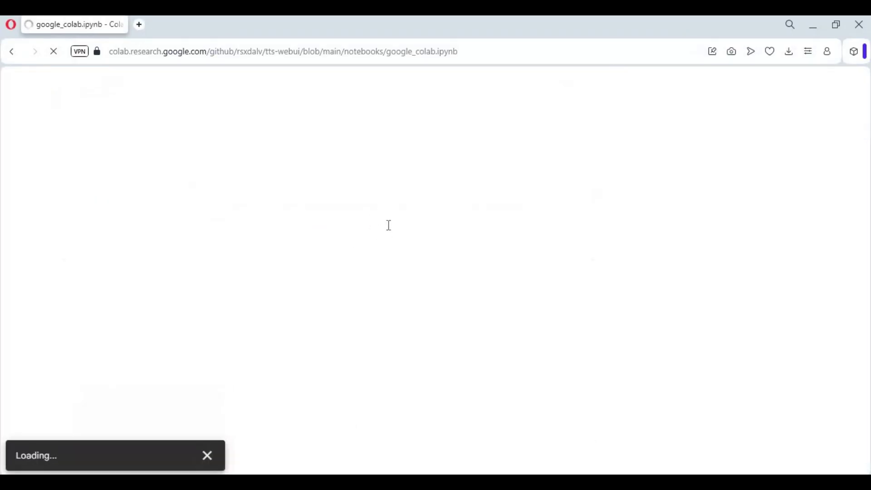
scroll(375, 231, down, 15)
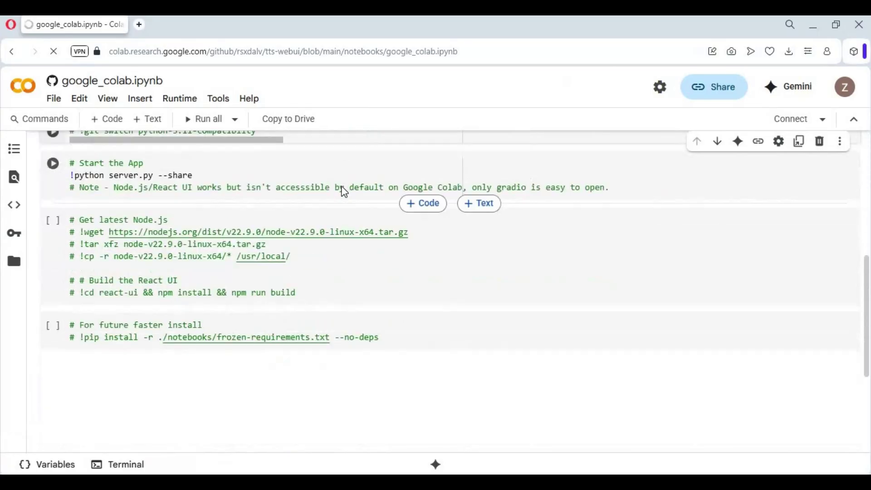
scroll(363, 160, up, 15)
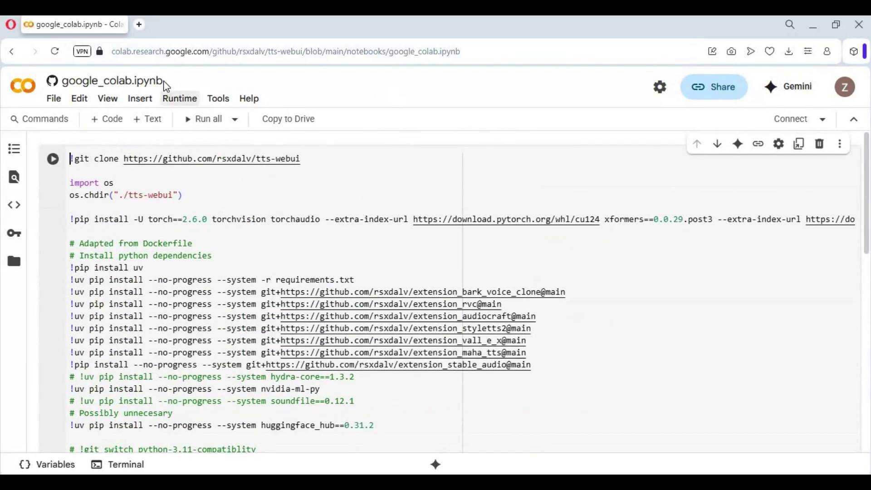
Change the notebook's hardware accelerator to T4 GPU, save it and connect to the runtime.
click(179, 99)
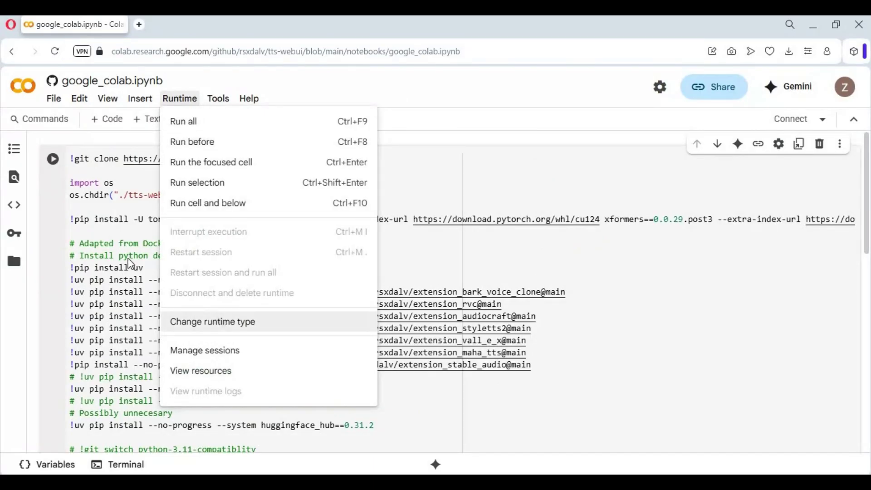
click(221, 322)
click(363, 271)
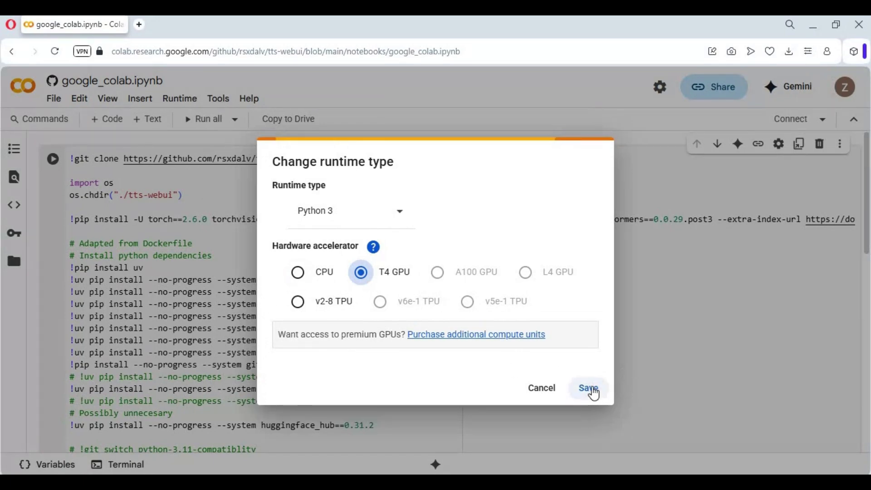
click(591, 391)
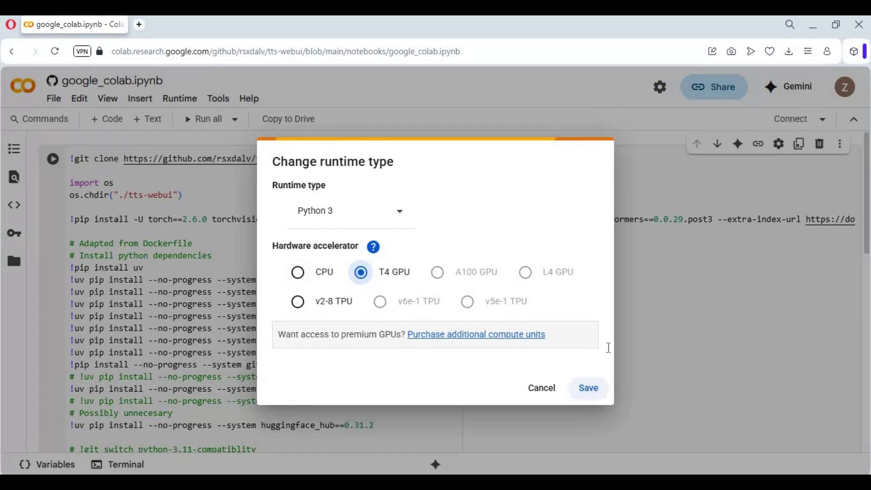
click(783, 123)
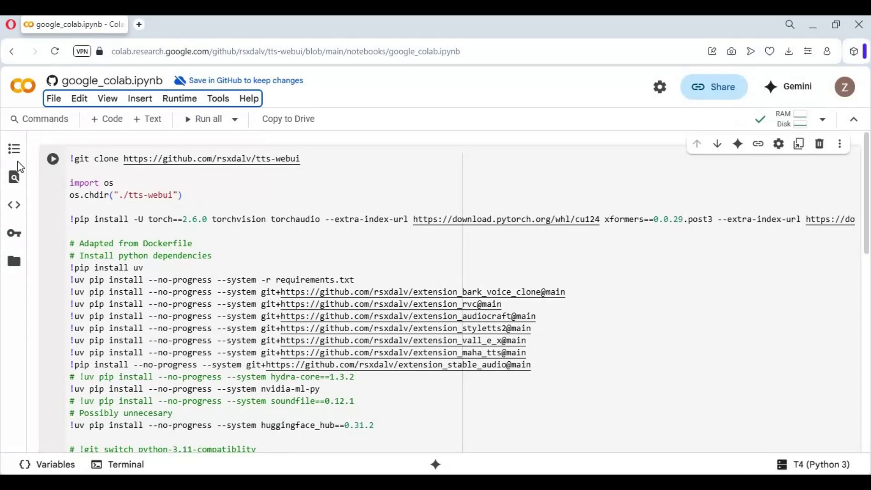
Run the cell that clones tts-webui and installs its dependencies, accepting the non-Google notebook warning and declining the session restart.
click(54, 163)
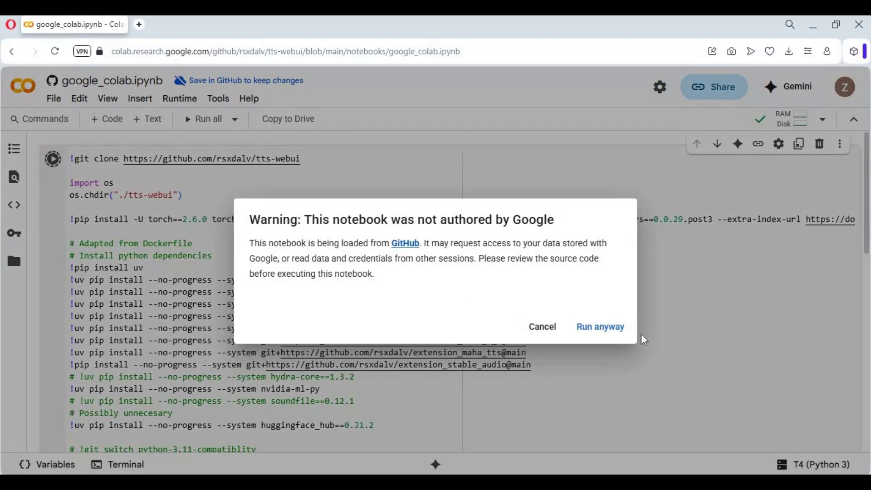
click(628, 330)
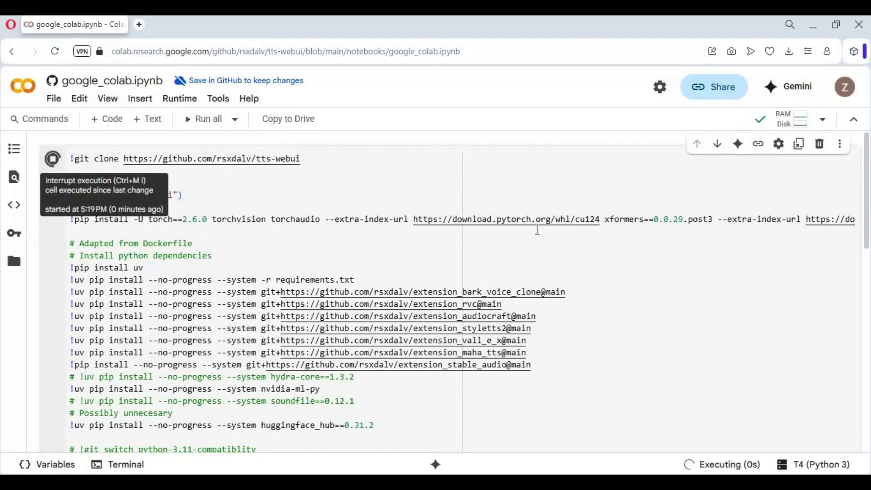
scroll(541, 226, down, 3)
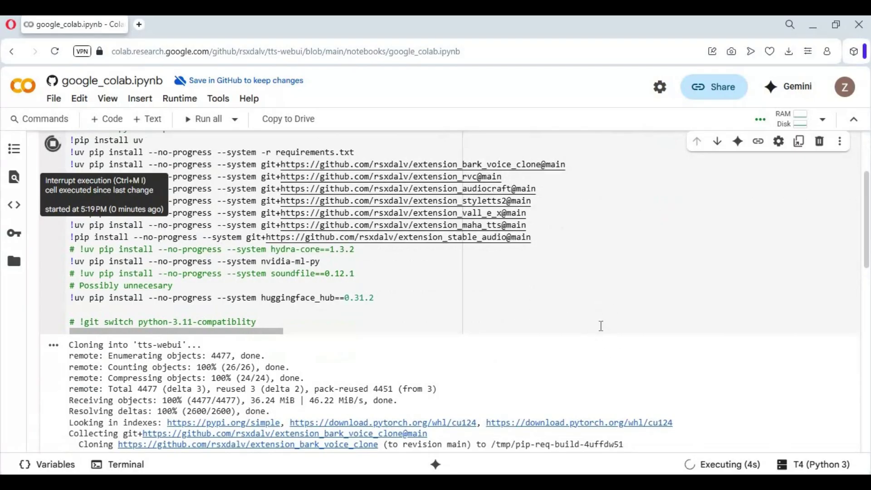
scroll(550, 296, down, 6)
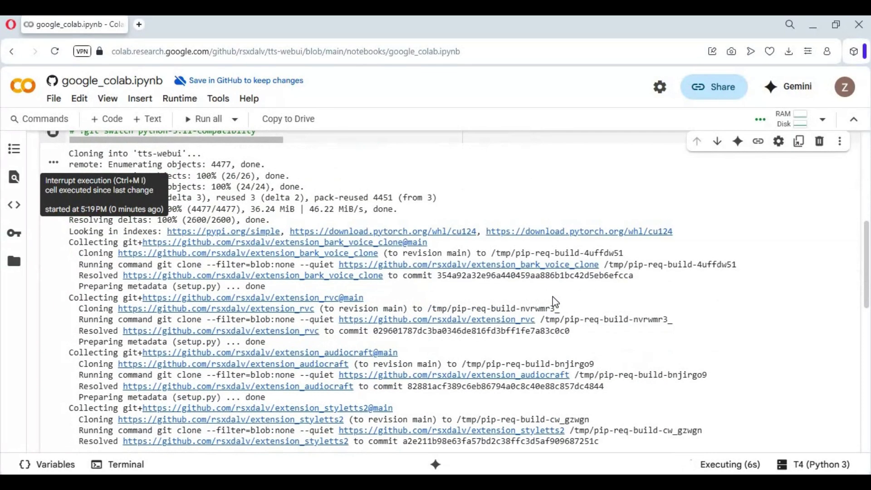
scroll(551, 295, down, 4)
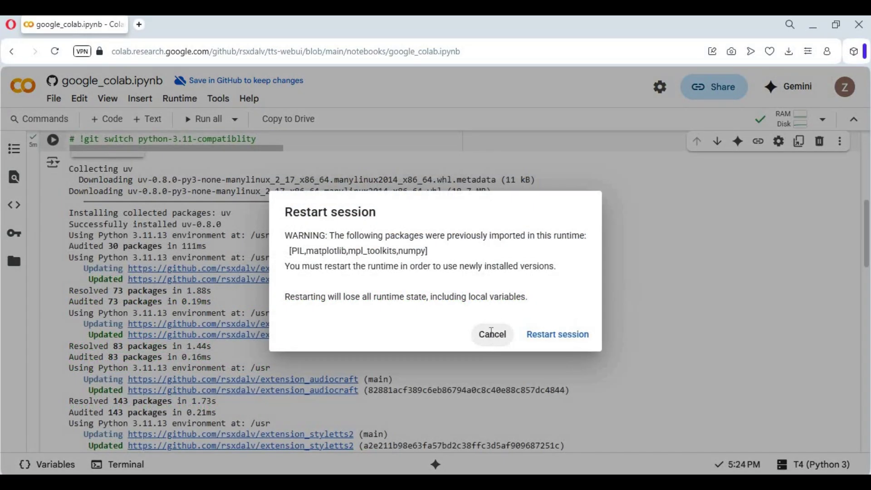
click(491, 333)
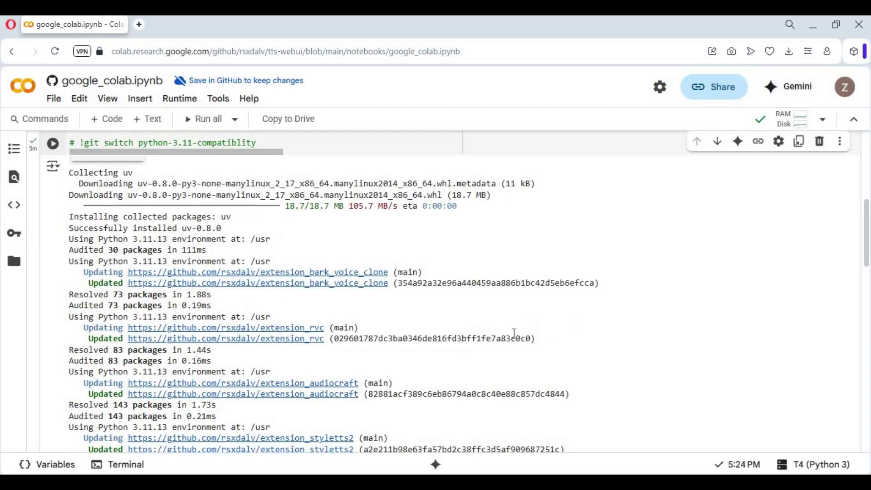
Run the "Start the App" cell to launch server.py with sharing and open the public Gradio URL from its output.
scroll(513, 338, down, 10)
scroll(652, 282, down, 5)
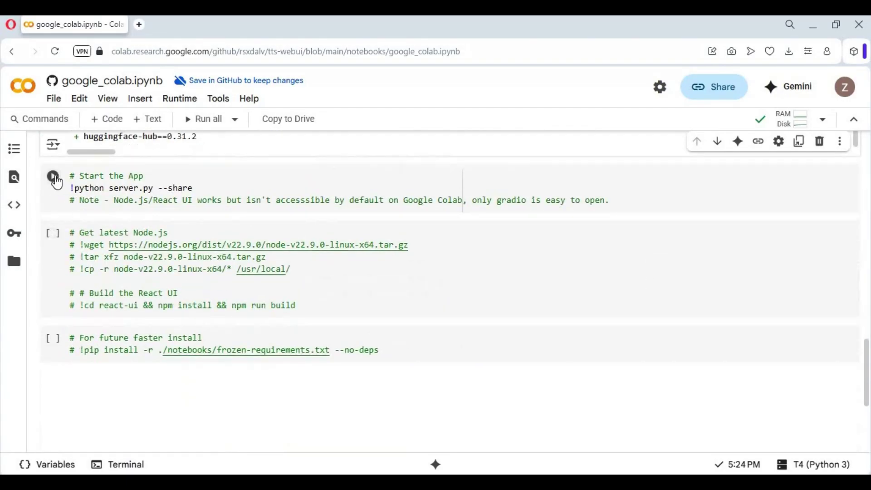
click(55, 178)
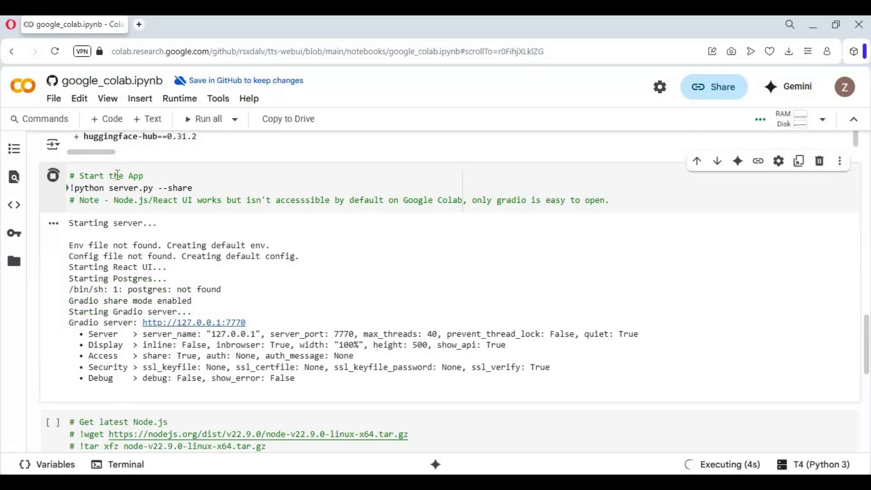
scroll(209, 222, down, 4)
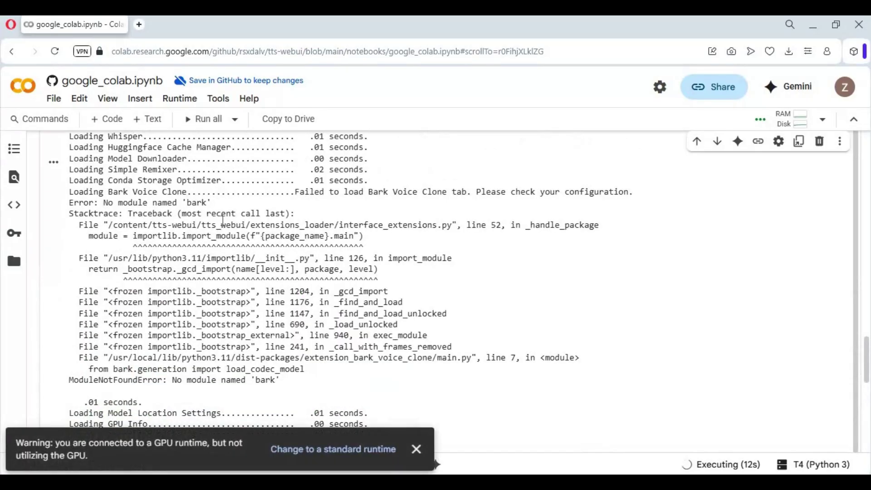
scroll(221, 219, down, 5)
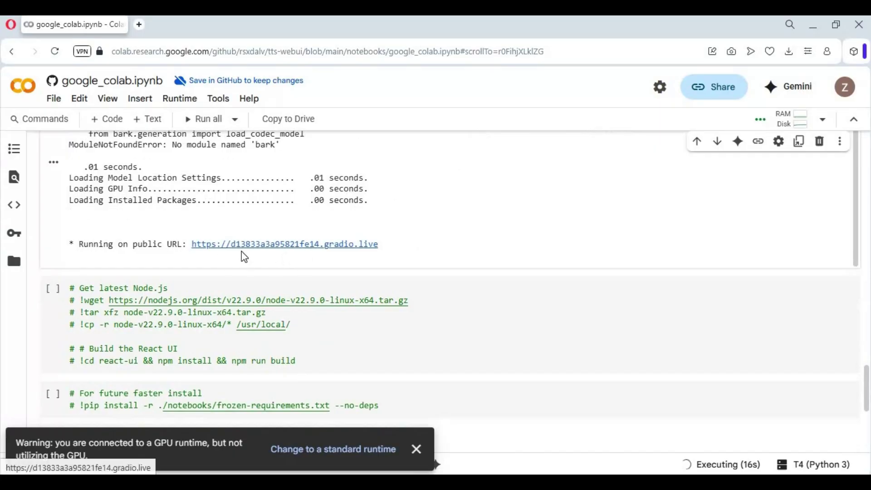
click(313, 246)
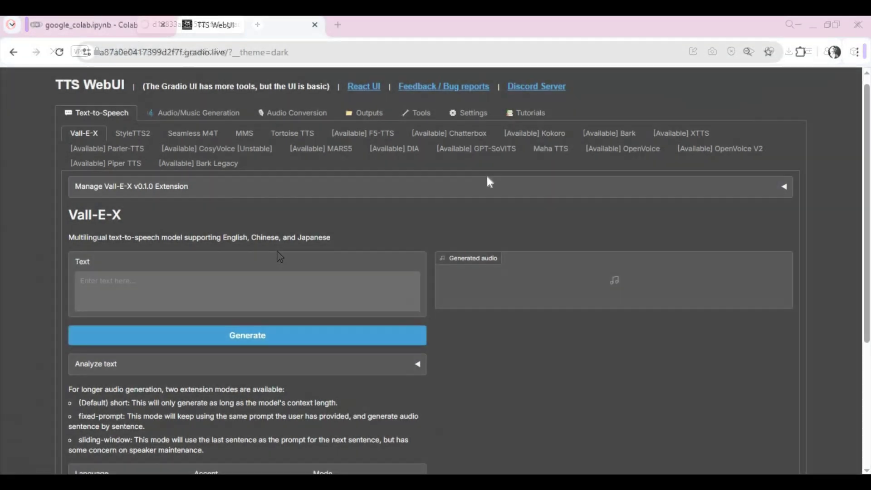
Install the Kokoro extension among the text-to-speech models and follow its installation console to the end.
scroll(486, 176, down, 5)
scroll(489, 181, up, 5)
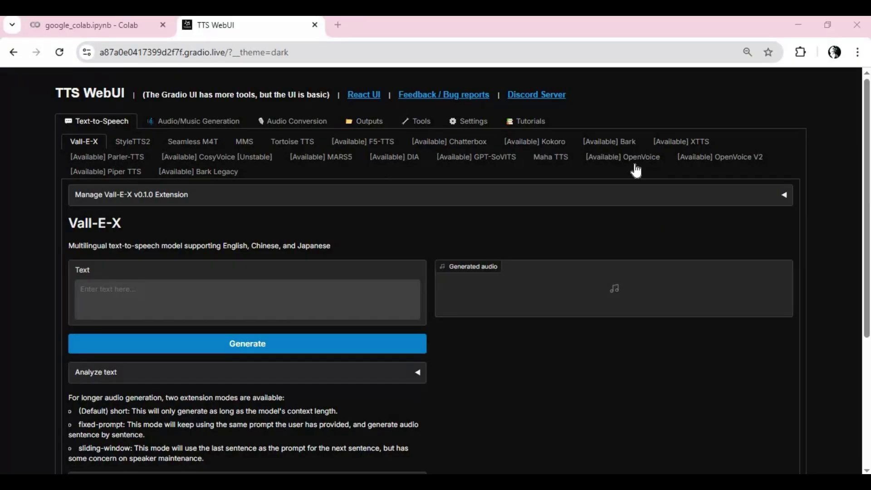
click(534, 144)
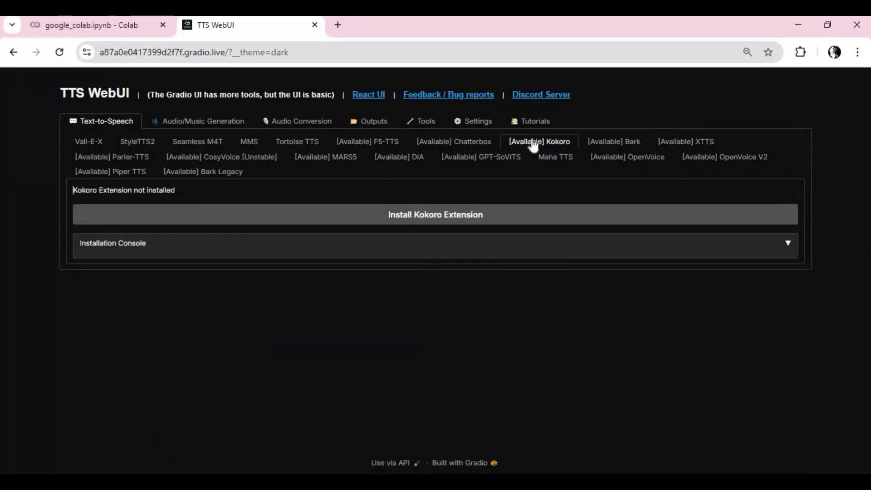
click(396, 220)
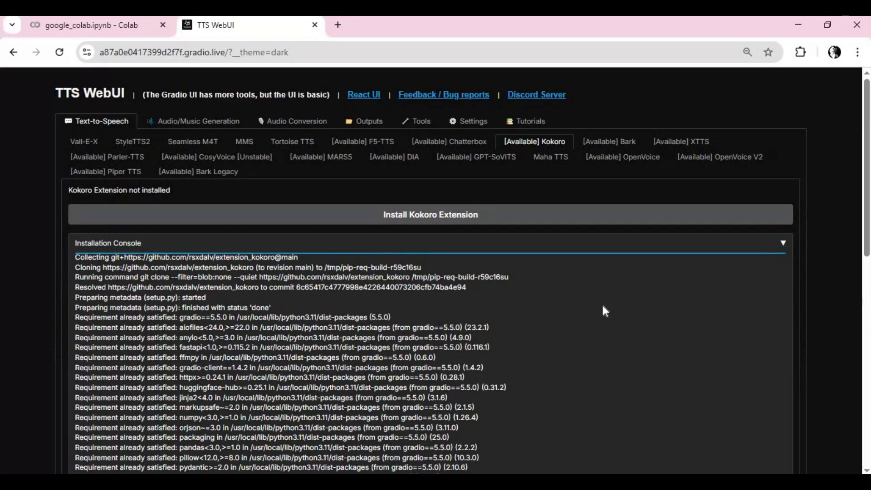
scroll(604, 311, down, 1)
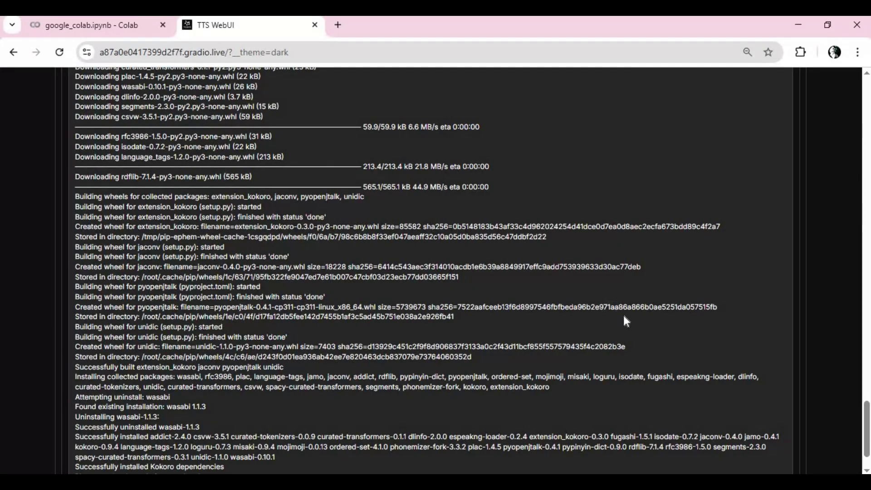
scroll(626, 321, down, 2)
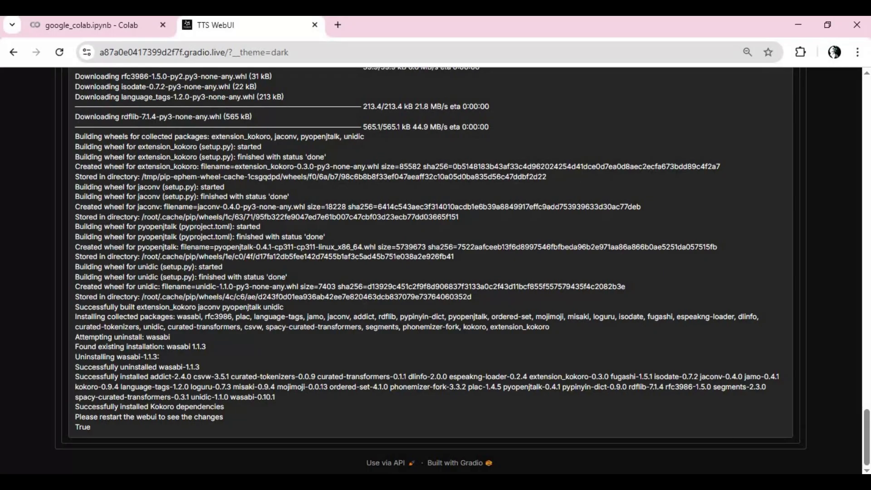
Close the TTS WebUI page and stop the running "Start the App" cell in the Colab notebook.
scroll(853, 224, up, 20)
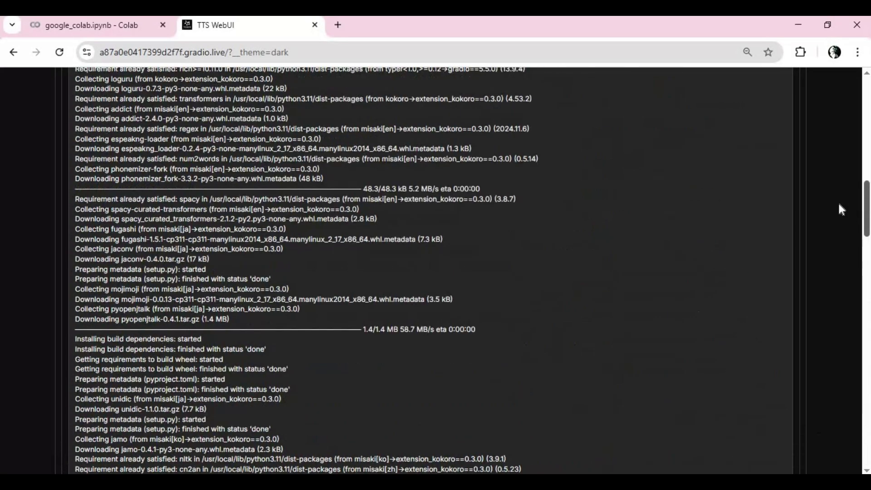
scroll(833, 166, up, 10)
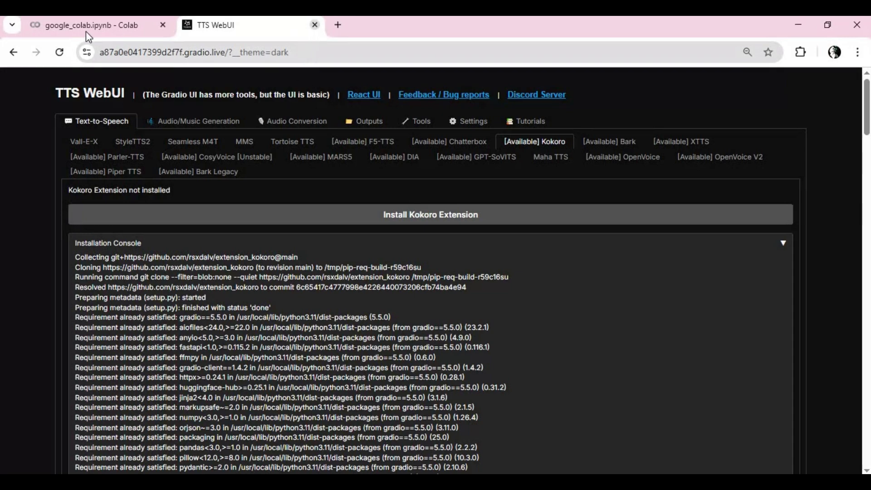
click(315, 25)
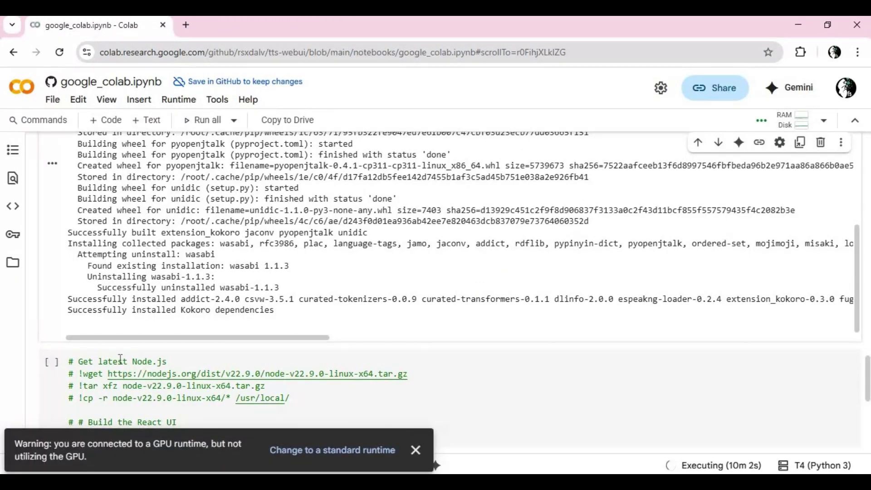
scroll(128, 344, up, 2)
scroll(128, 344, up, 3)
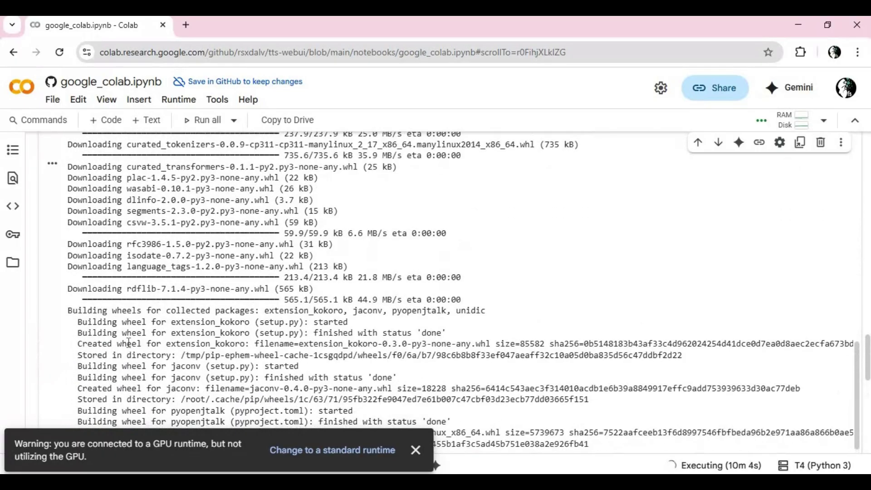
scroll(128, 344, down, 3)
scroll(135, 250, down, 5)
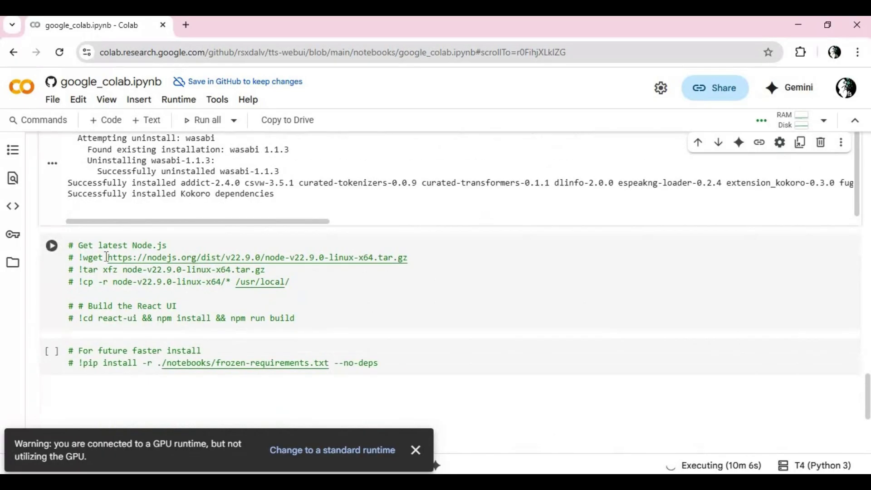
scroll(112, 262, down, 4)
scroll(111, 259, up, 15)
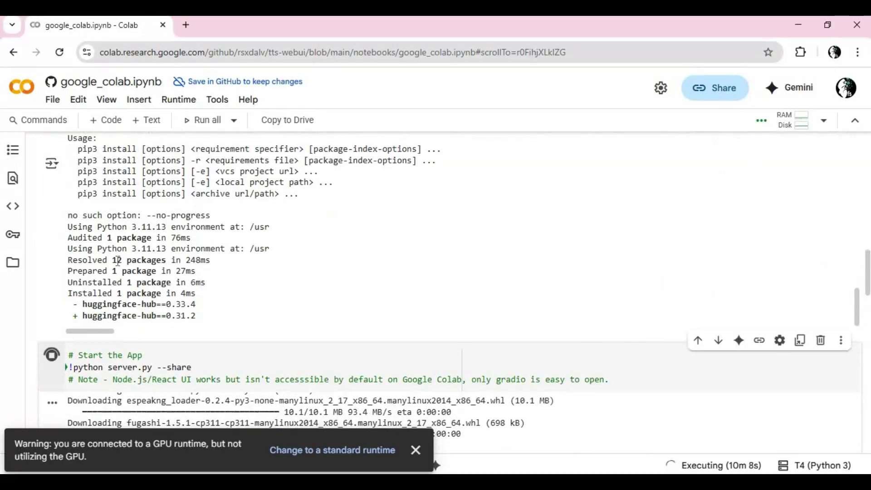
scroll(117, 261, down, 7)
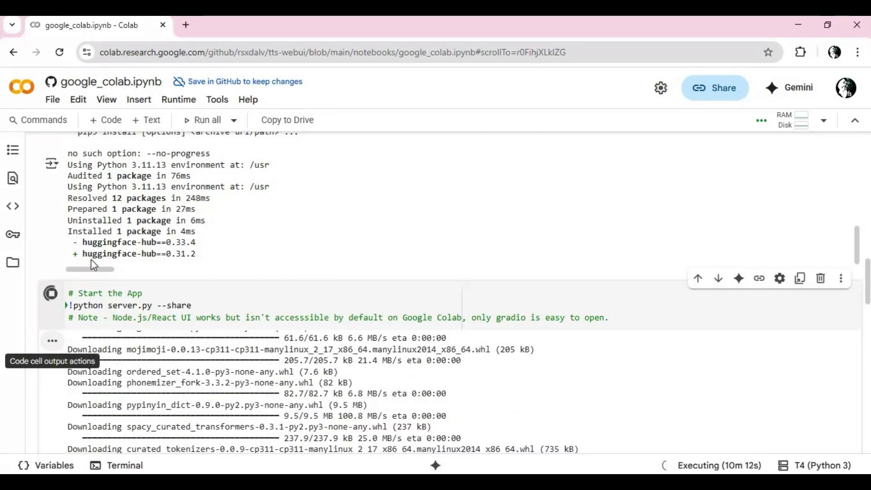
click(53, 293)
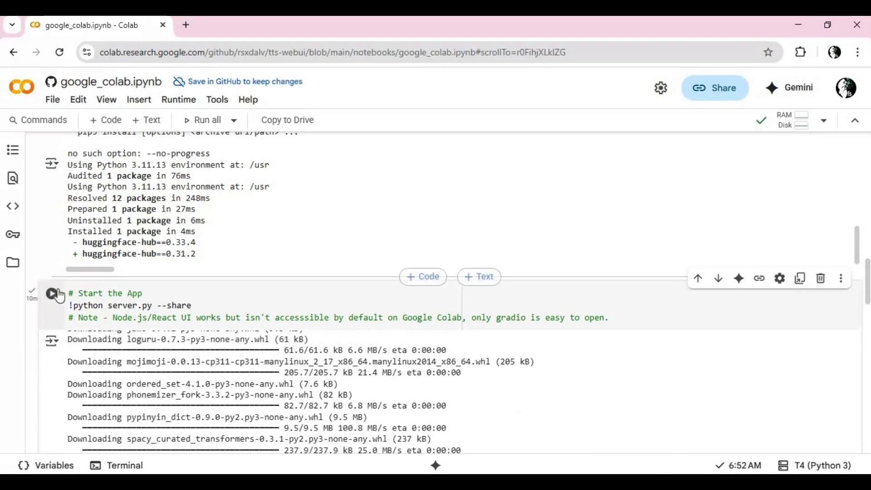
Run the "Start the App" cell again to restart server.py with sharing, and open the new public Gradio URL.
key(ctrl+Return)
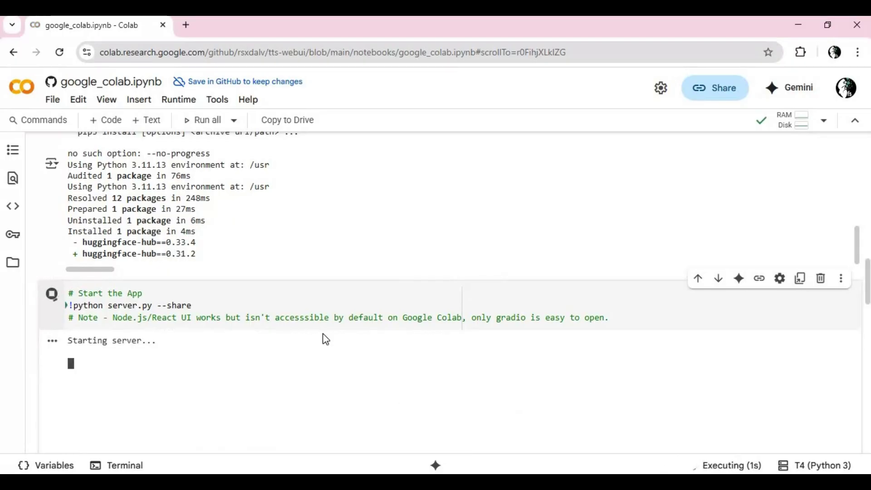
scroll(332, 354, down, 3)
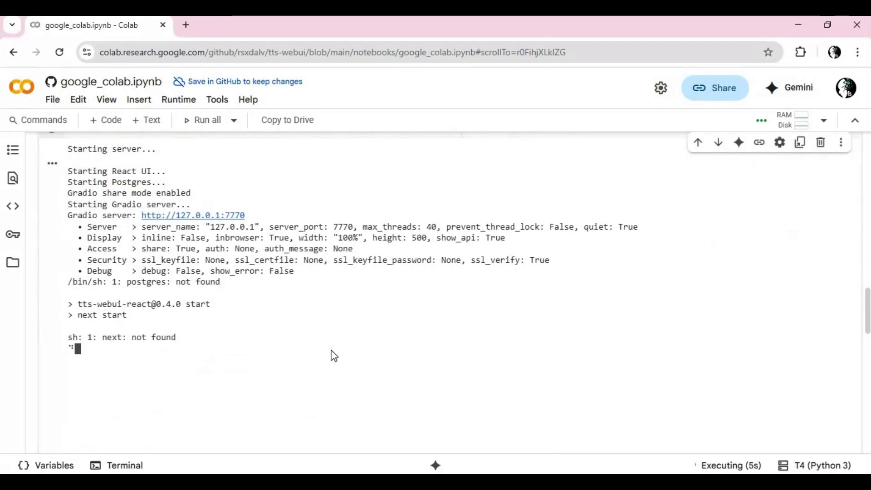
scroll(334, 355, down, 10)
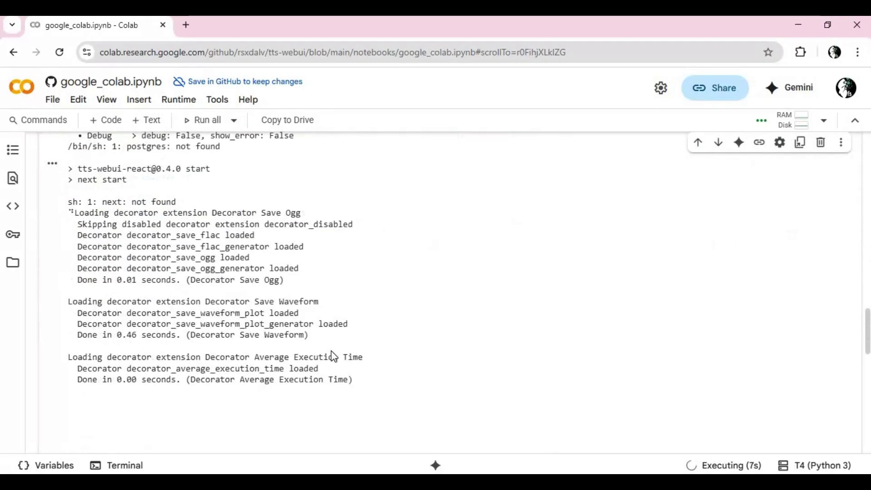
scroll(329, 353, down, 6)
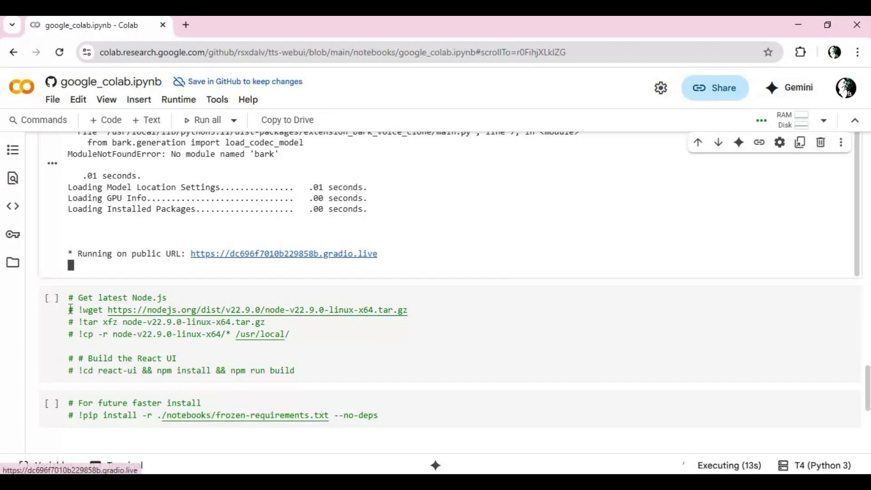
click(300, 253)
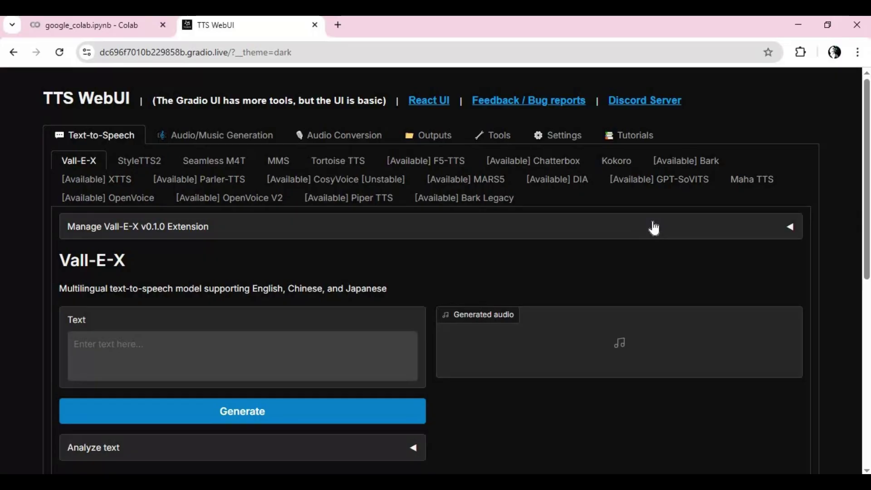
Open the Kokoro text-to-speech model and look over its text, voice, hardware, speed and model settings.
click(622, 161)
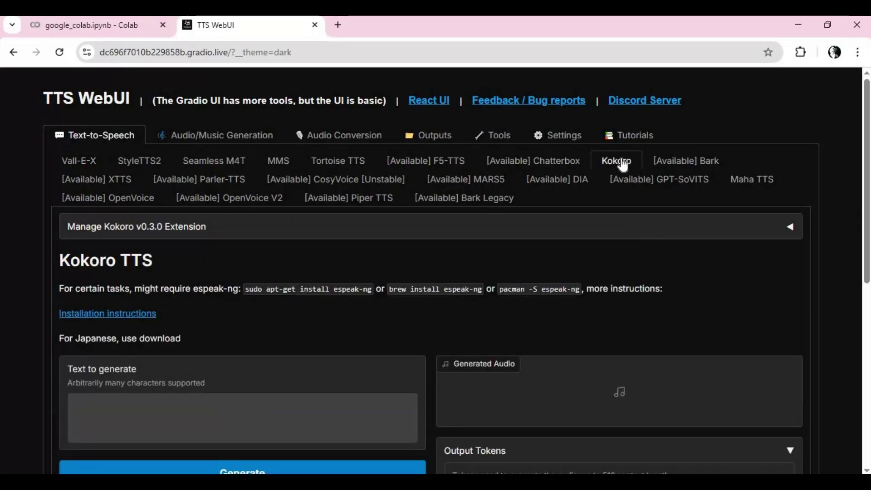
scroll(336, 266, down, 8)
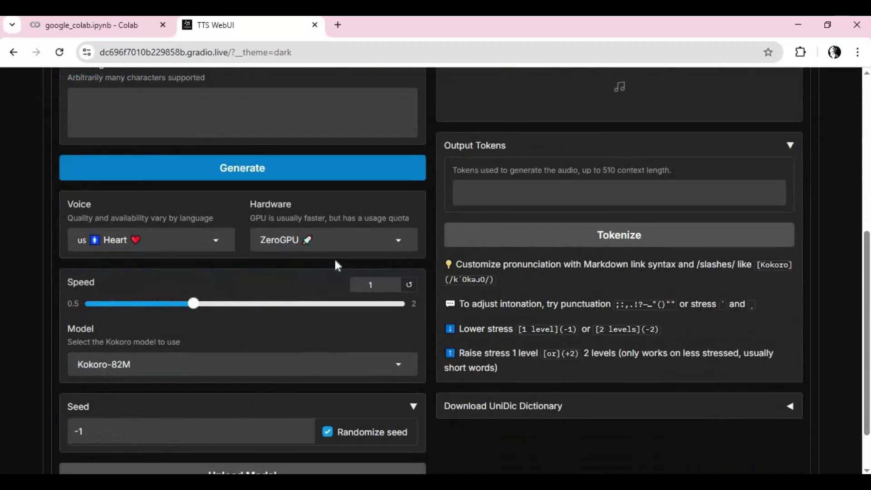
scroll(337, 266, up, 8)
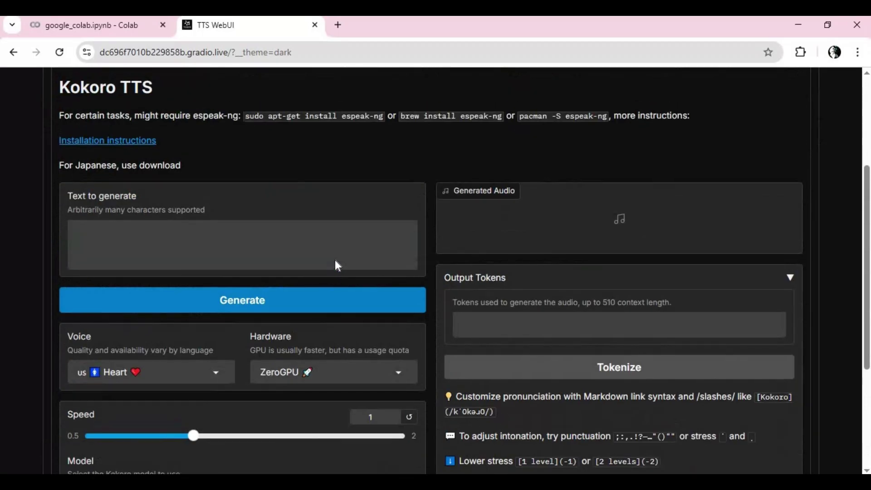
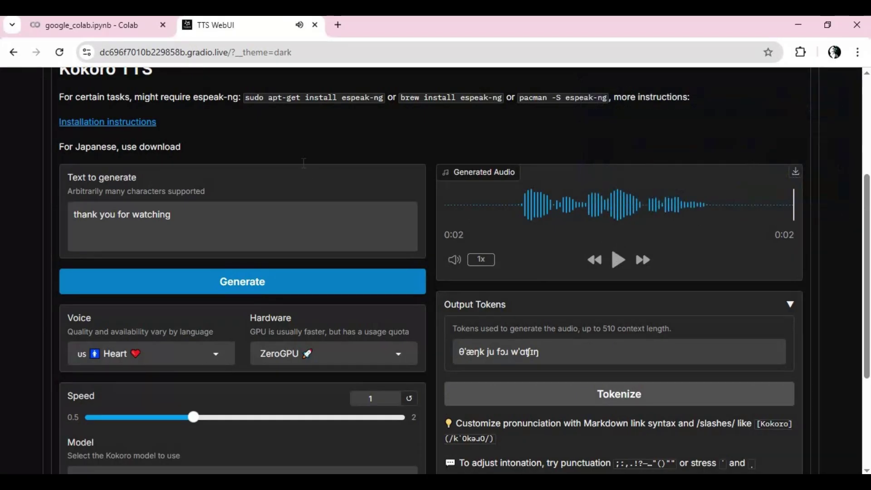
Install the Chatterbox extension among the text-to-speech models and follow its installation console to the end.
scroll(304, 162, up, 4)
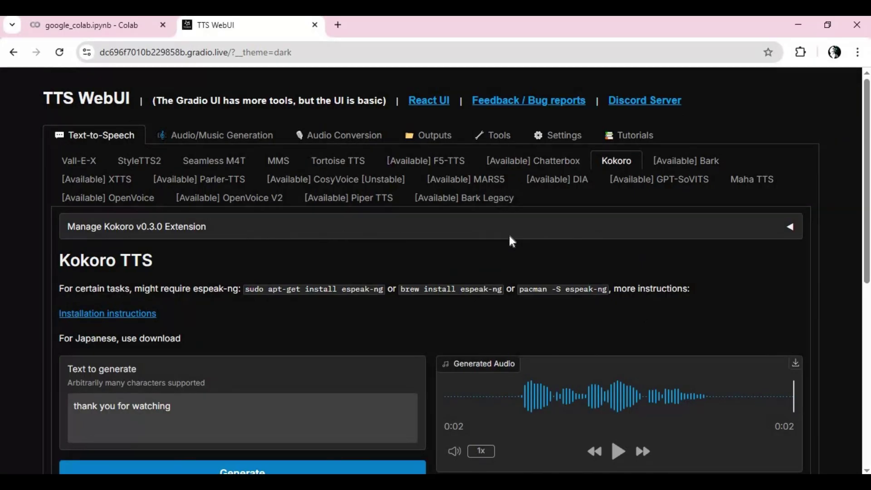
click(533, 160)
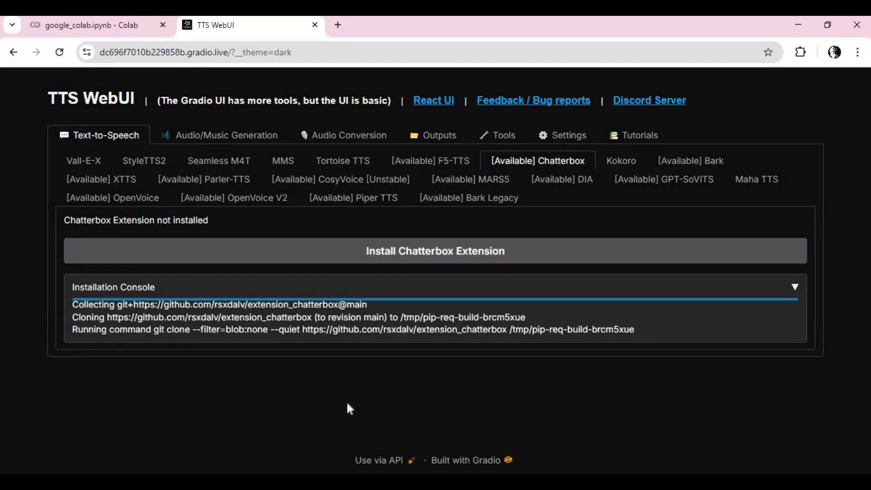
scroll(363, 366, down, 7)
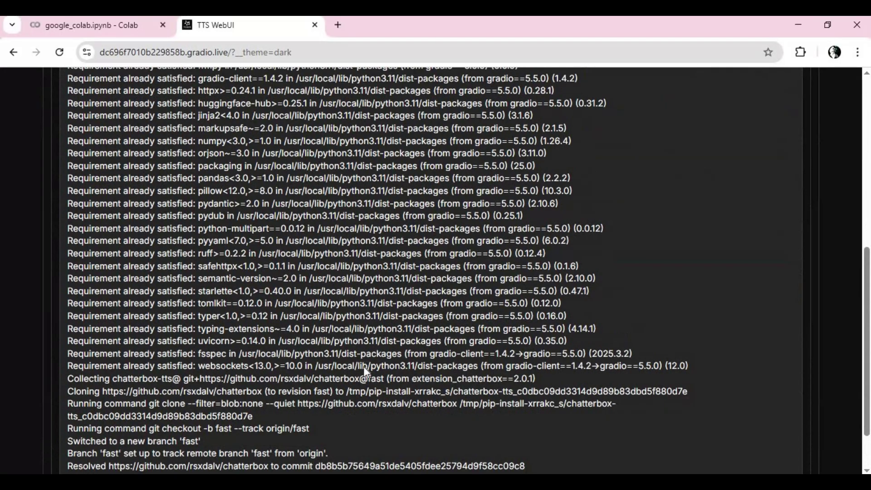
scroll(363, 366, down, 2)
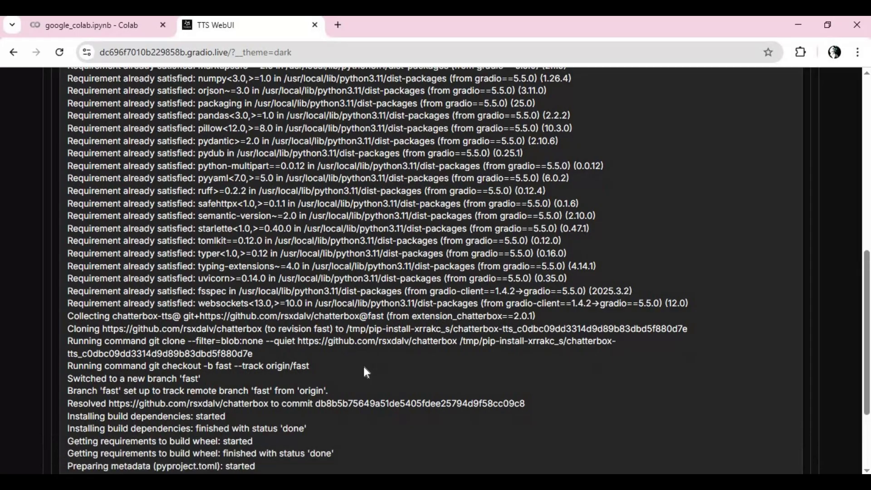
scroll(367, 373, down, 8)
scroll(366, 372, down, 15)
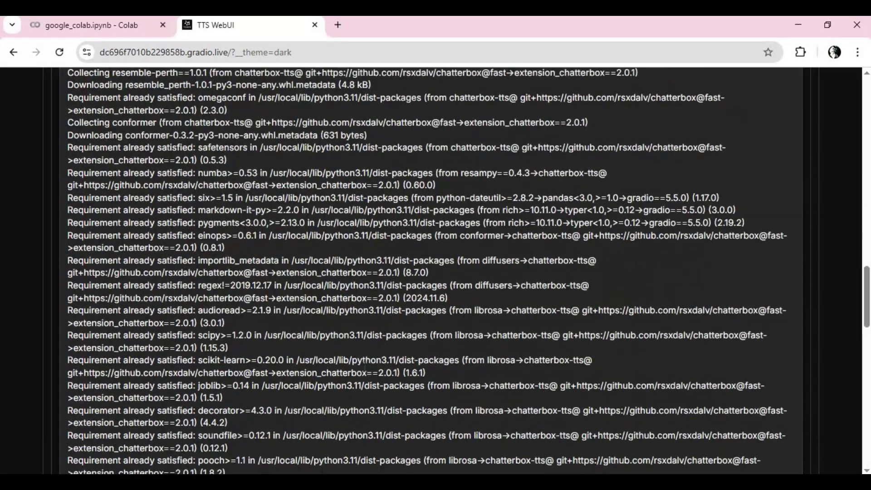
scroll(361, 364, down, 10)
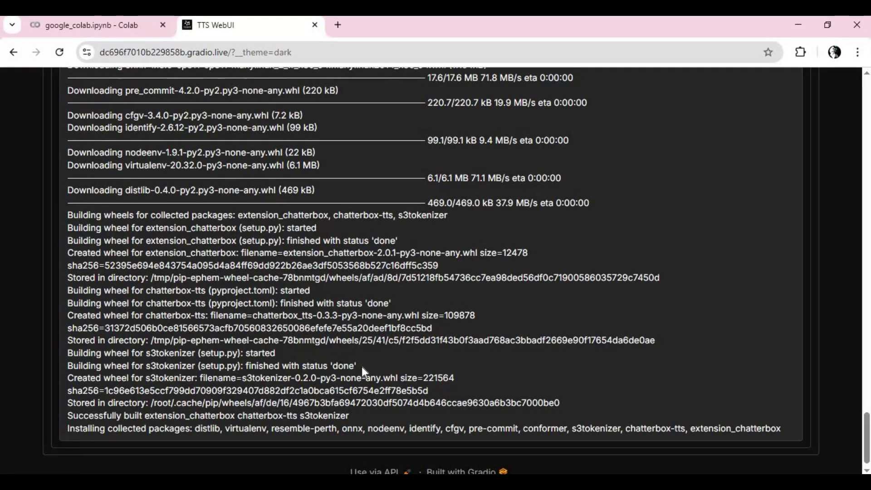
scroll(364, 371, down, 1)
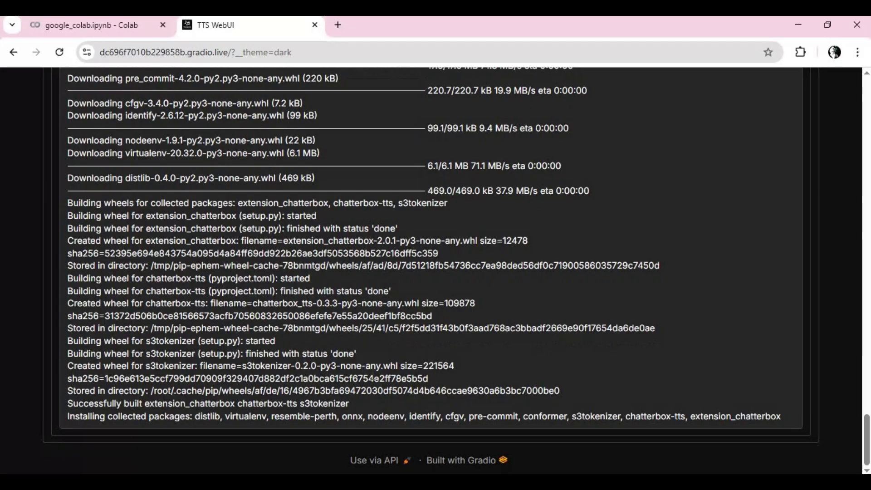
scroll(365, 373, down, 2)
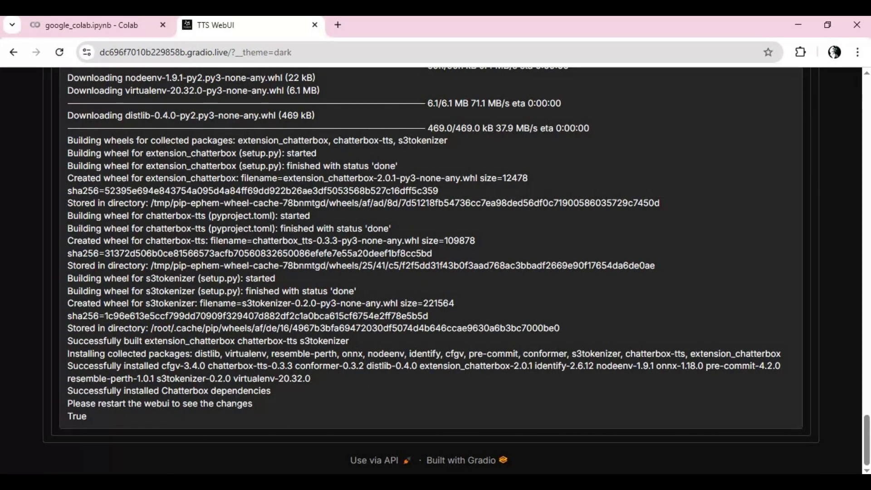
Close the TTS WebUI page and interrupt the notebook's "Start the App" cell to shut down the server.
click(315, 25)
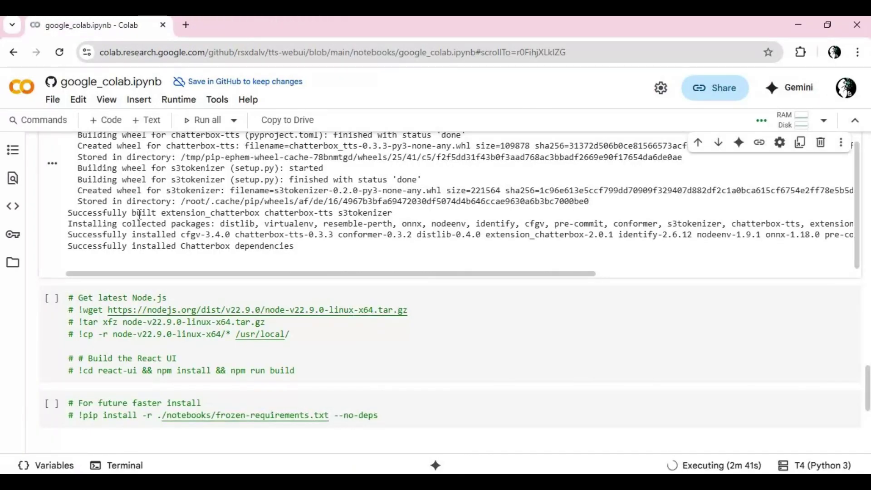
scroll(151, 214, up, 5)
scroll(152, 214, up, 8)
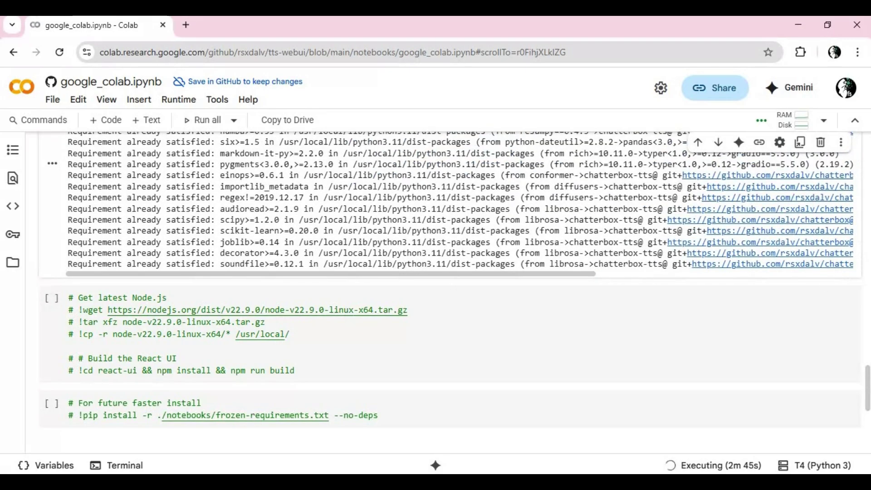
scroll(867, 377, up, 10)
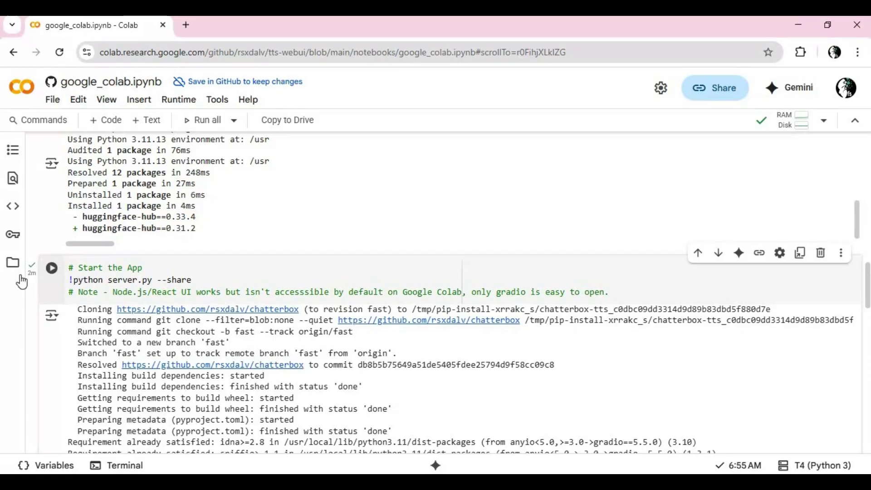
Relaunch server.py from the "Start the App" cell and open the public Gradio URL in its output.
click(52, 268)
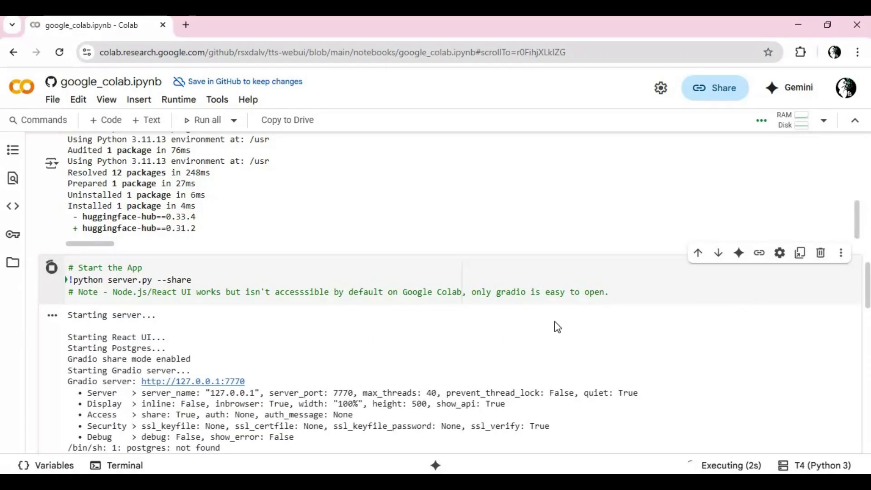
scroll(560, 334, down, 5)
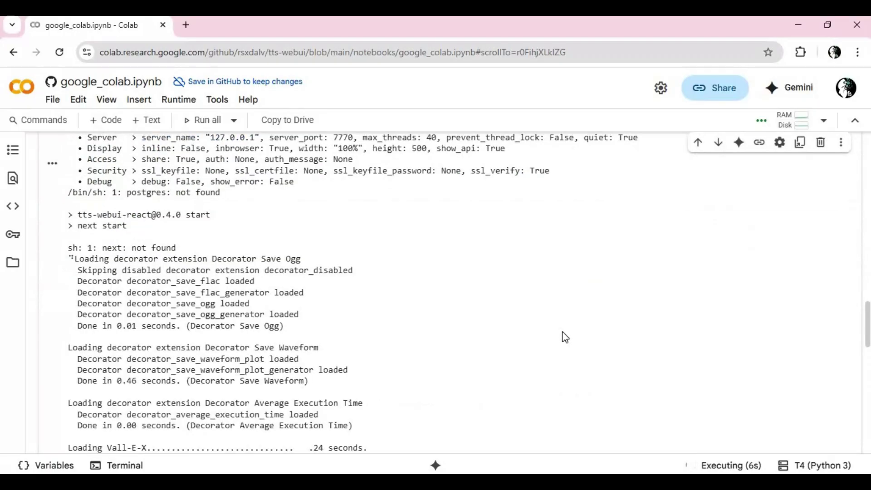
scroll(562, 337, down, 5)
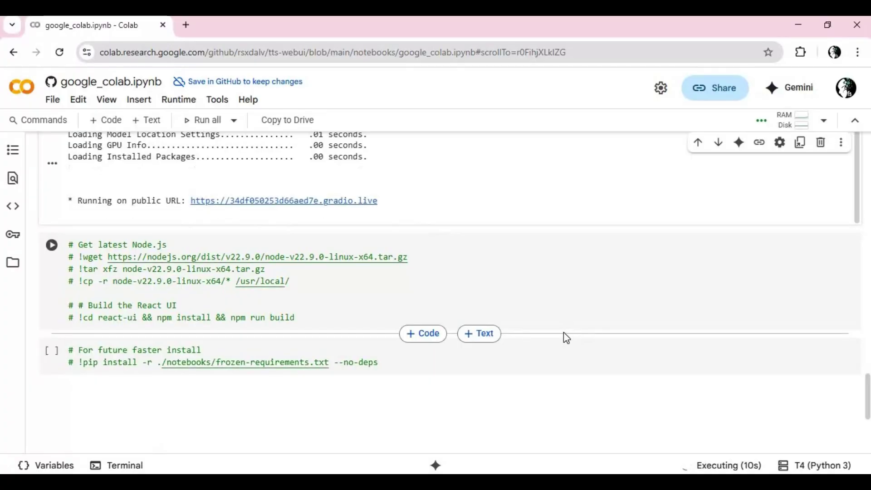
click(290, 200)
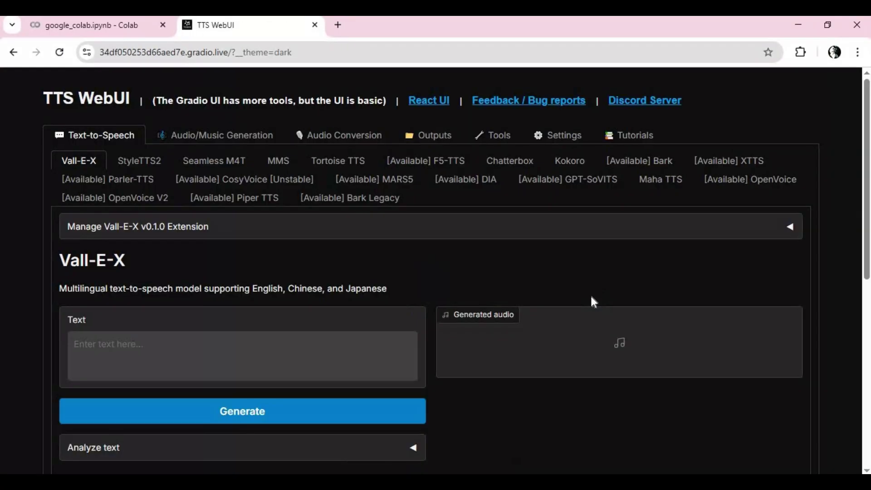
Open the Chatterbox text-to-speech model and look over its text, saved voices, reference audio and chunking options.
scroll(590, 295, down, 7)
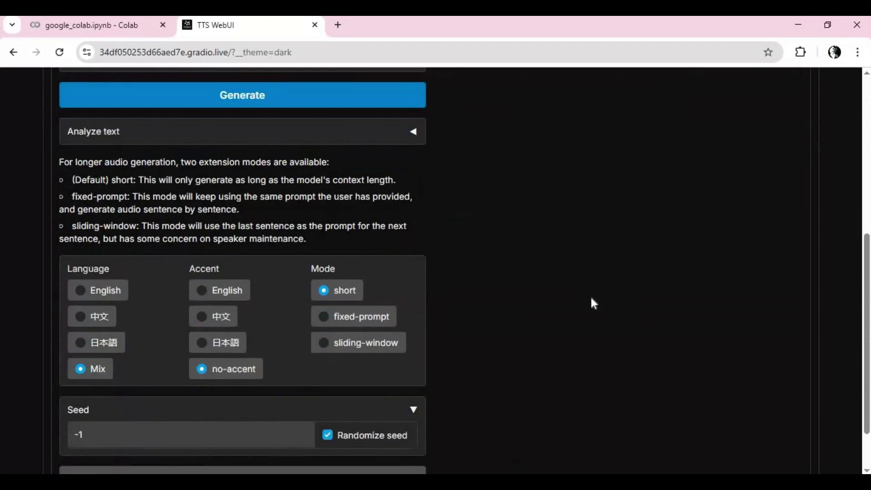
scroll(559, 275, up, 5)
scroll(559, 275, up, 2)
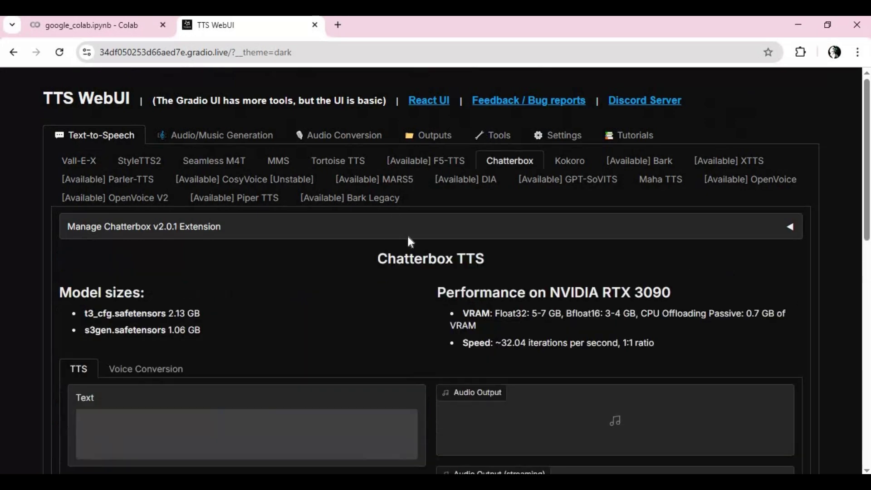
scroll(407, 233, down, 3)
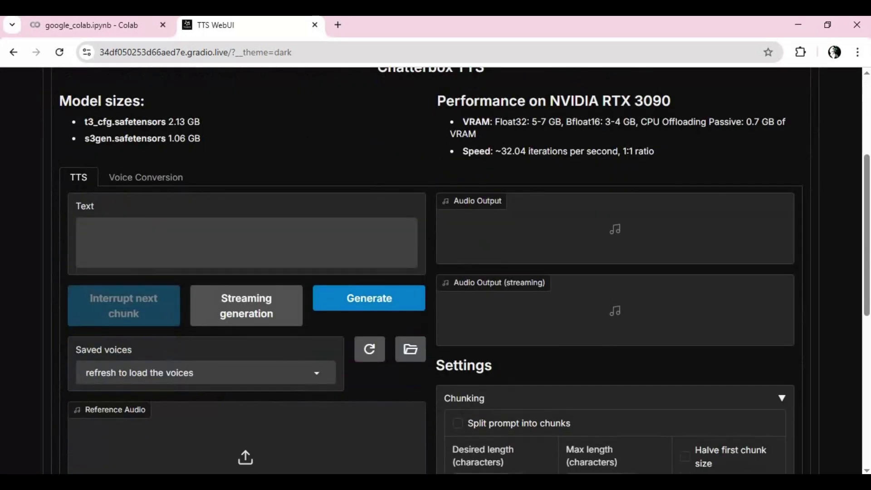
Upload Clony-rmYqP.mp3 from the Downloads folder as Chatterbox's reference audio.
scroll(410, 243, down, 5)
scroll(409, 243, down, 2)
scroll(408, 243, up, 2)
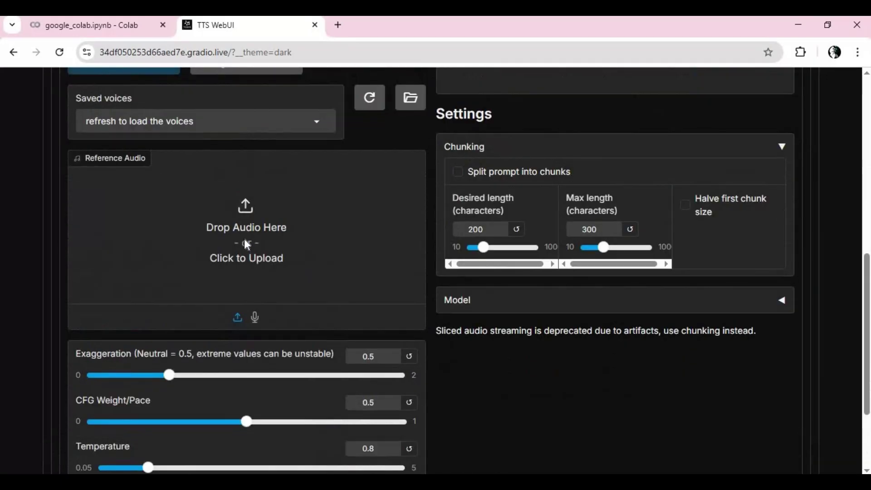
click(247, 245)
scroll(306, 155, down, 5)
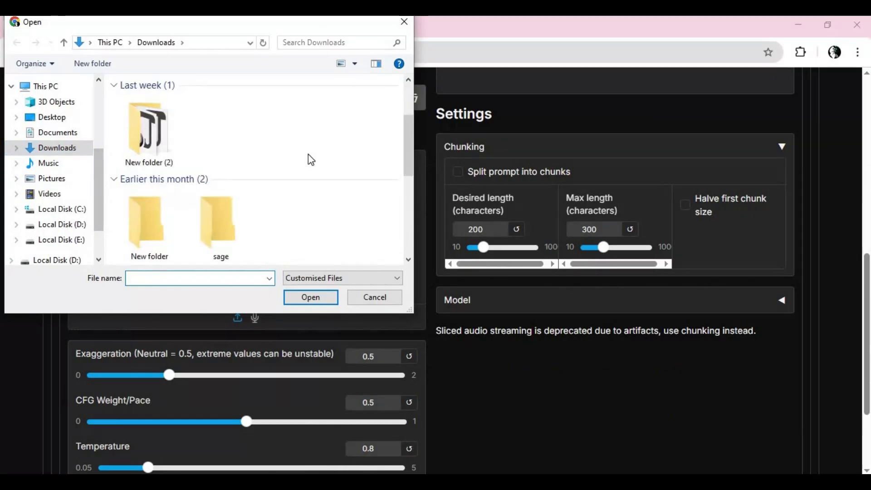
scroll(205, 148, up, 2)
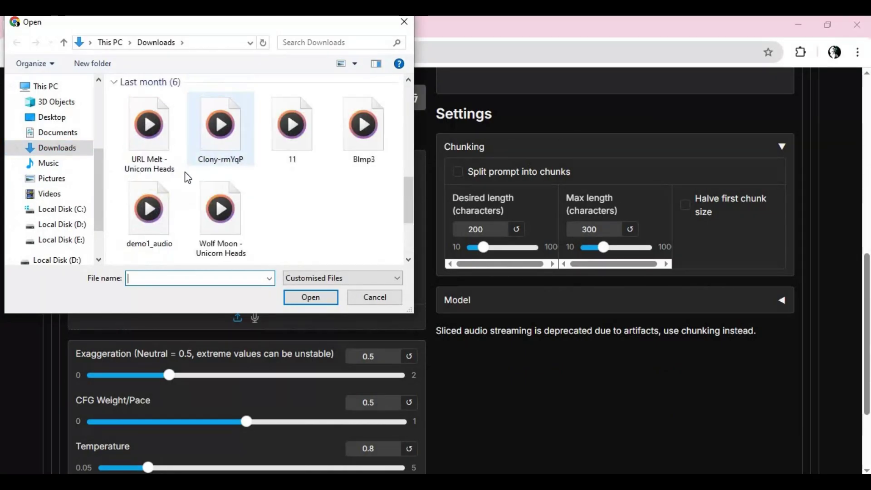
double_click(220, 132)
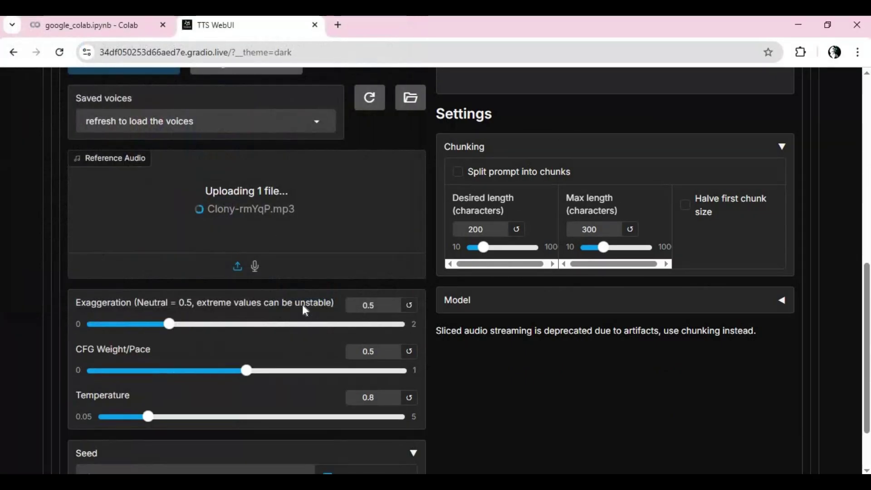
Generate Chatterbox speech for the text "thank you for watching" and play back the audio output.
scroll(232, 309, up, 2)
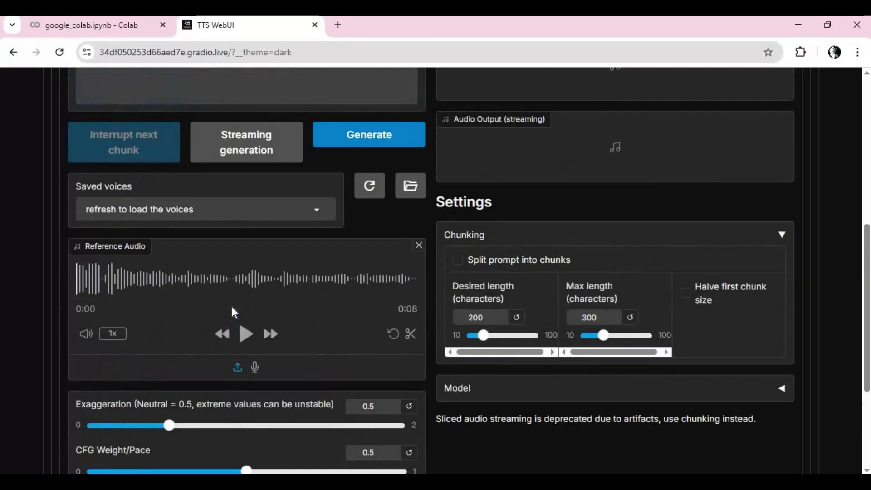
scroll(232, 307, up, 2)
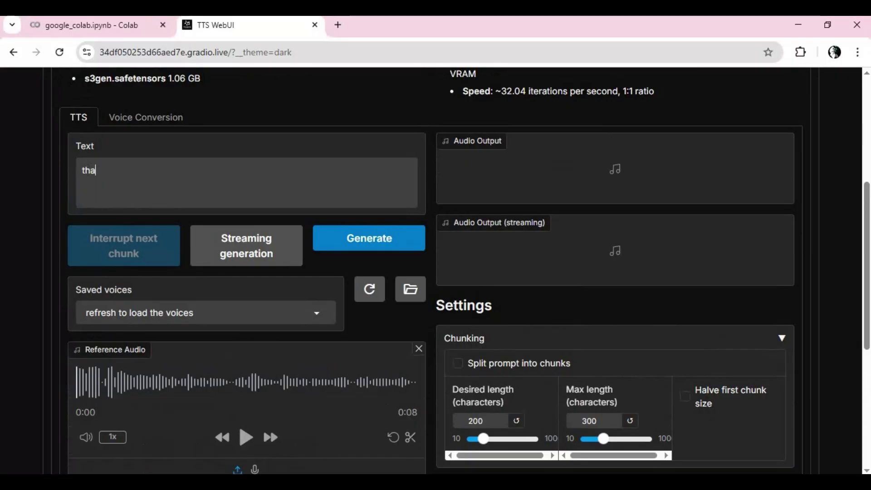
text(you for watching)
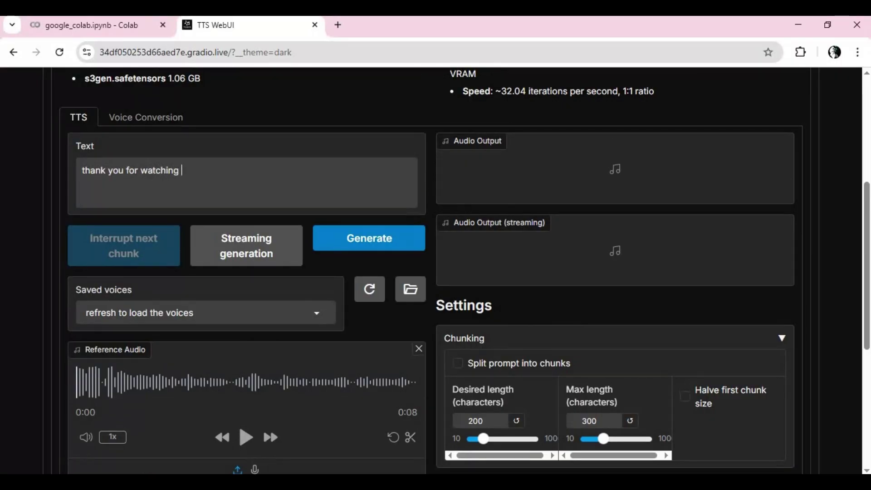
click(376, 243)
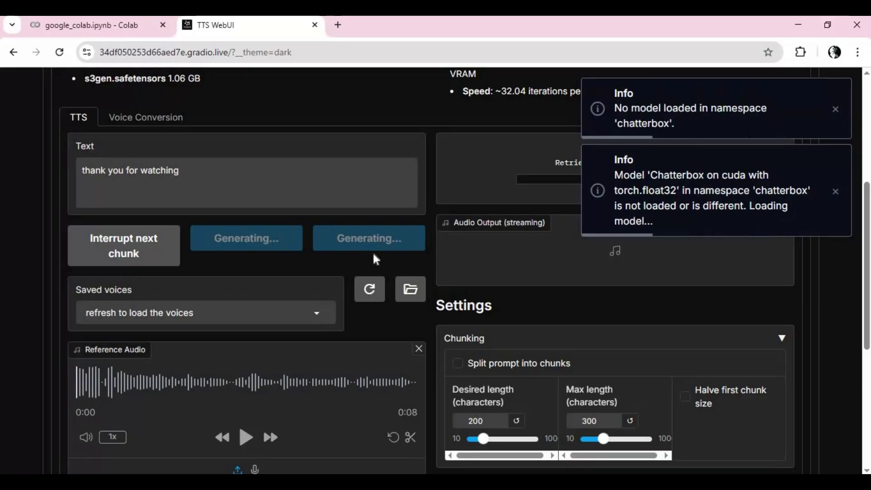
click(382, 300)
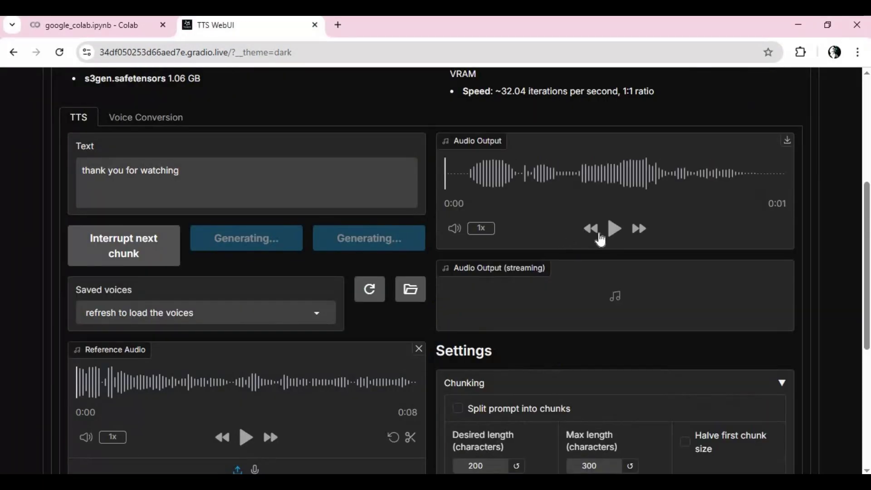
click(615, 231)
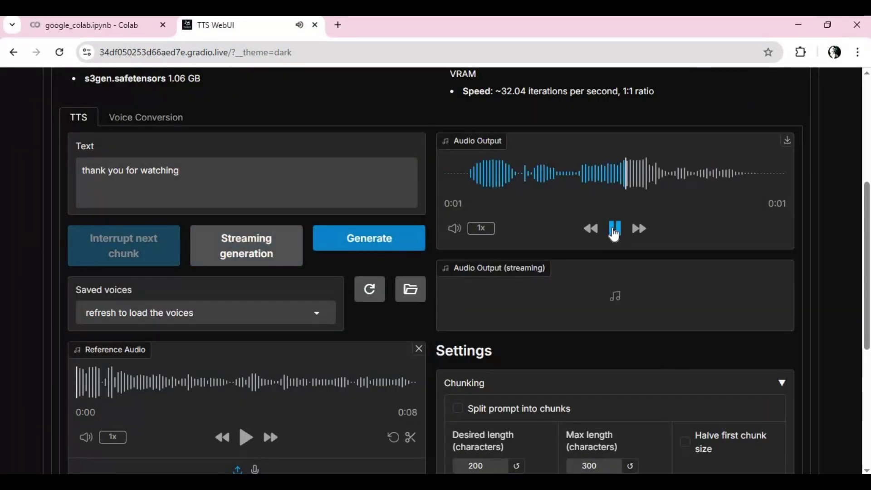
Install the DIA extension among the text-to-speech models and follow its installation console to the end.
scroll(267, 241, up, 5)
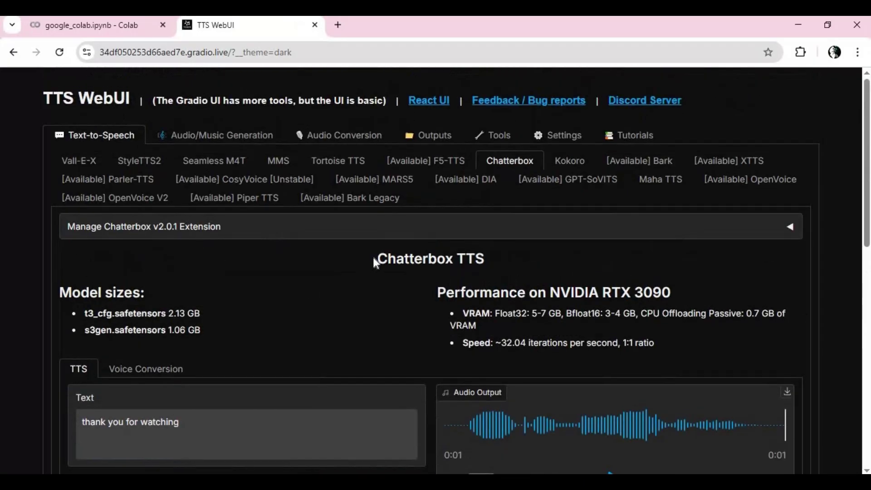
click(476, 180)
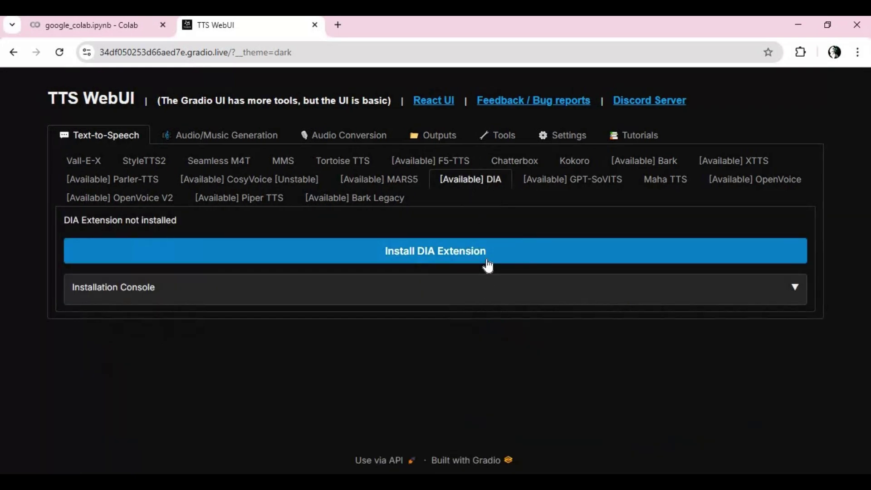
click(546, 260)
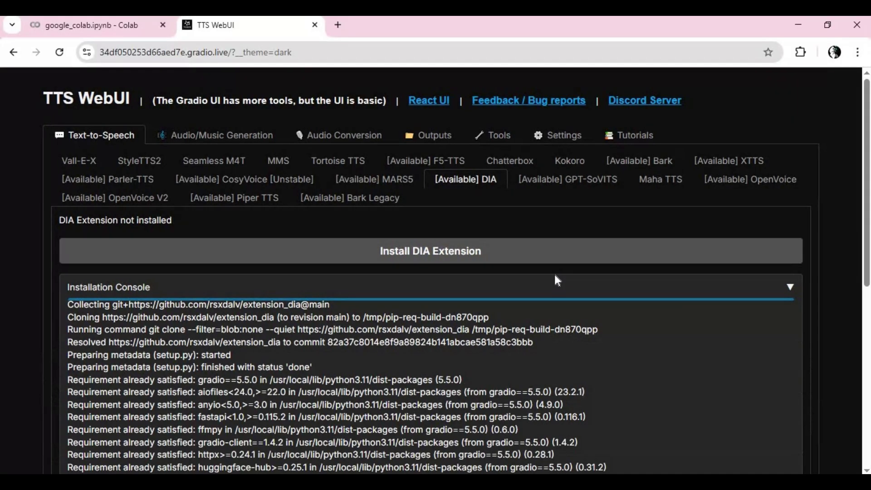
scroll(554, 274, down, 4)
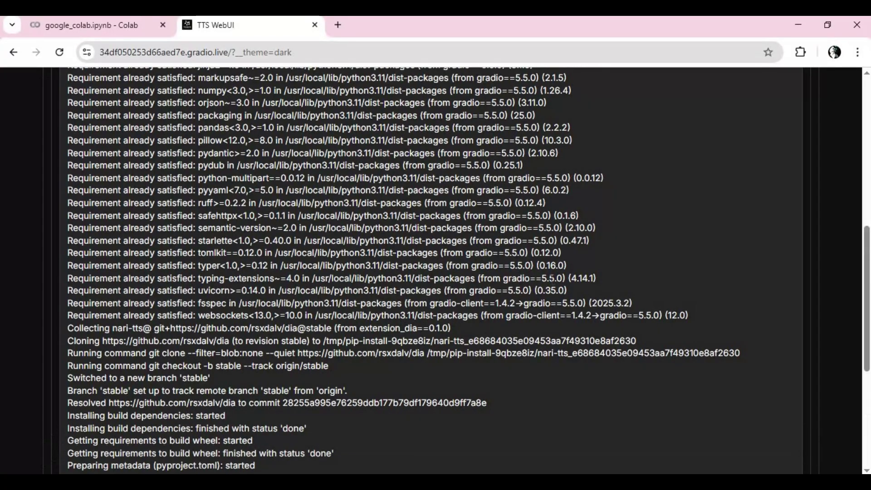
scroll(550, 280, down, 7)
scroll(550, 280, down, 10)
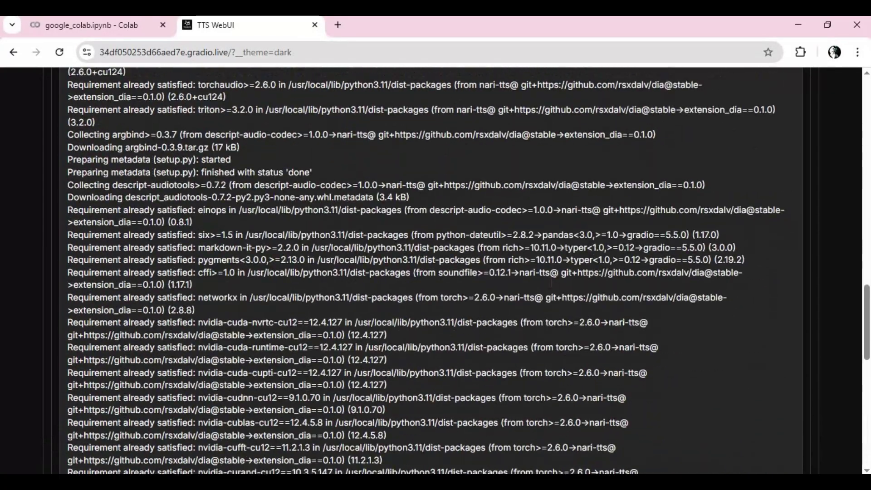
scroll(554, 281, down, 15)
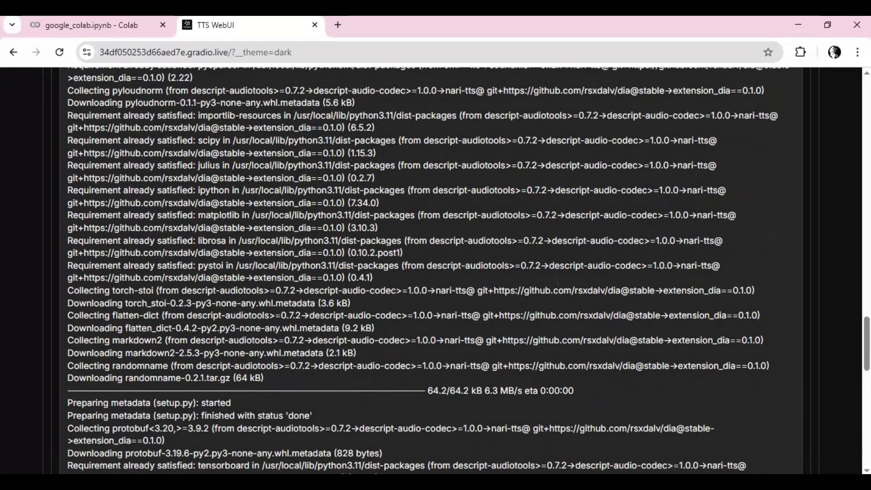
scroll(556, 282, down, 15)
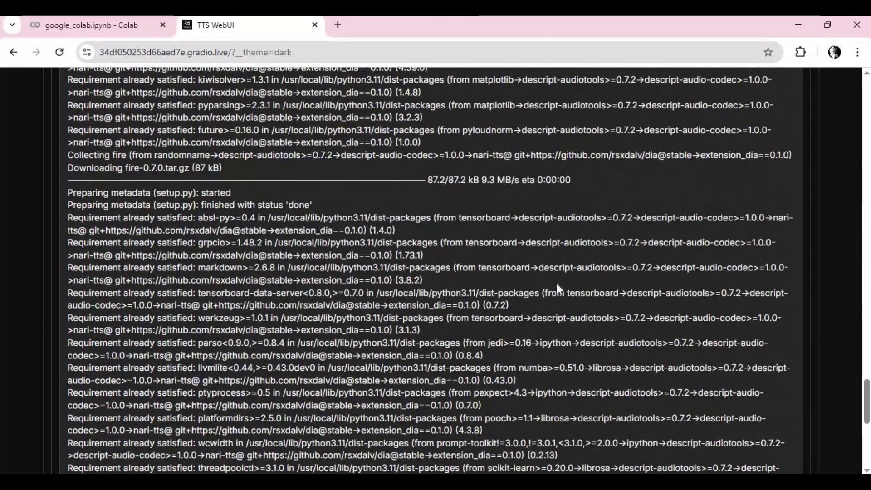
scroll(560, 289, down, 2)
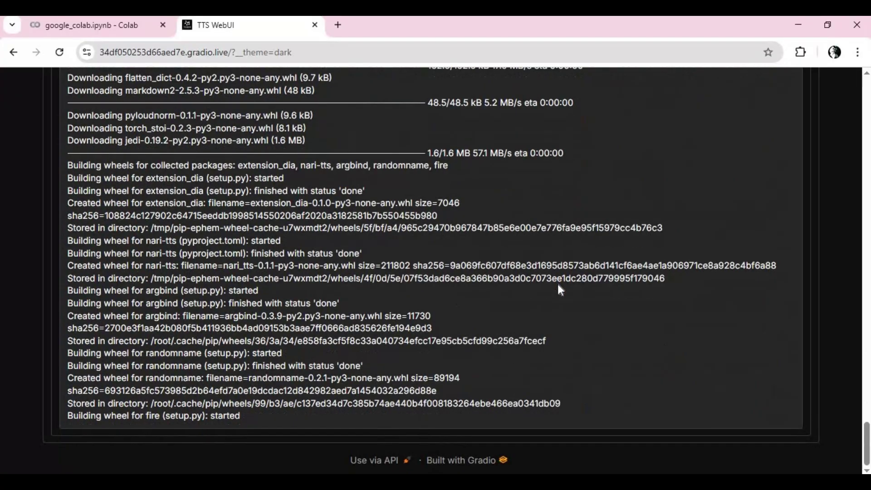
scroll(557, 284, down, 1)
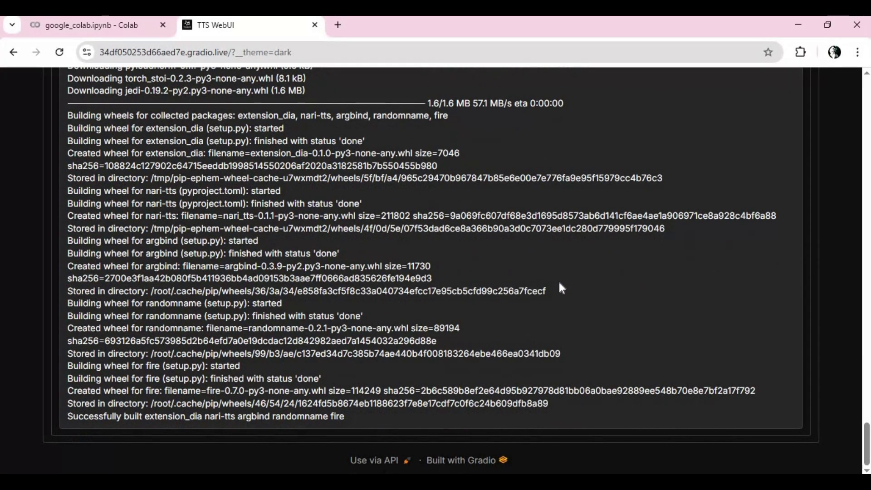
scroll(562, 284, down, 1)
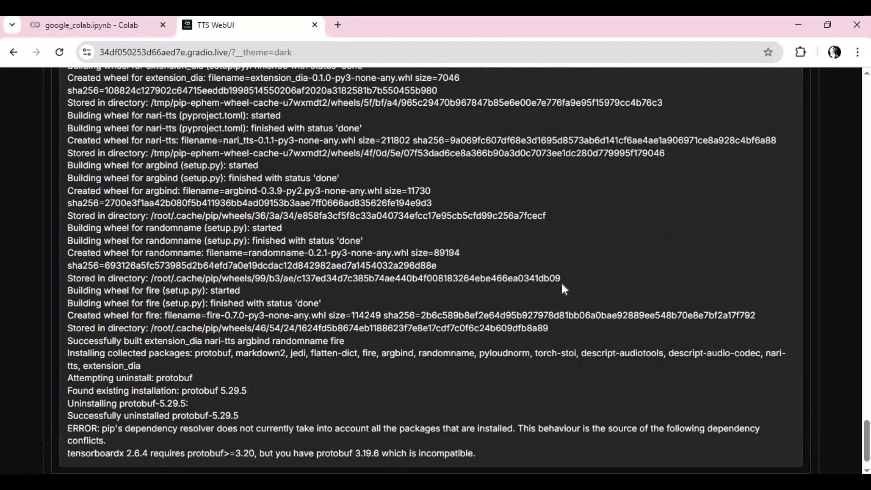
scroll(562, 284, down, 5)
scroll(563, 282, down, 5)
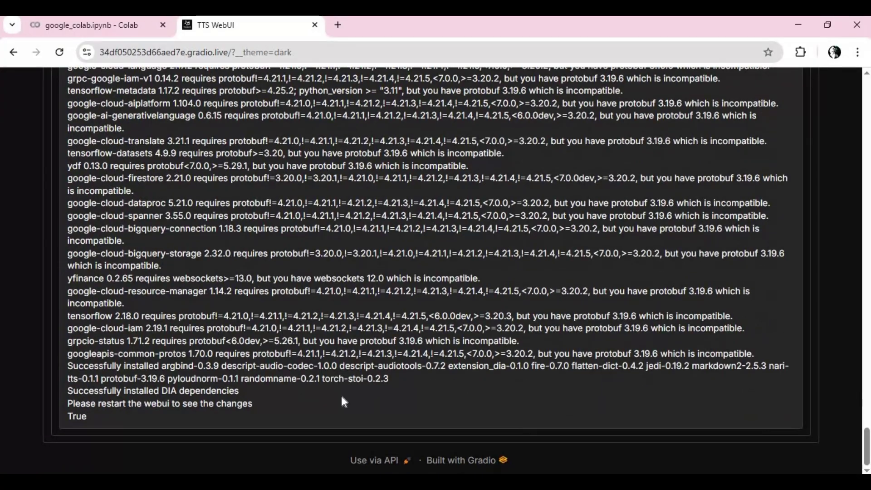
Close the TTS WebUI page and restart server.py from the notebook's "Start the App" cell.
click(314, 25)
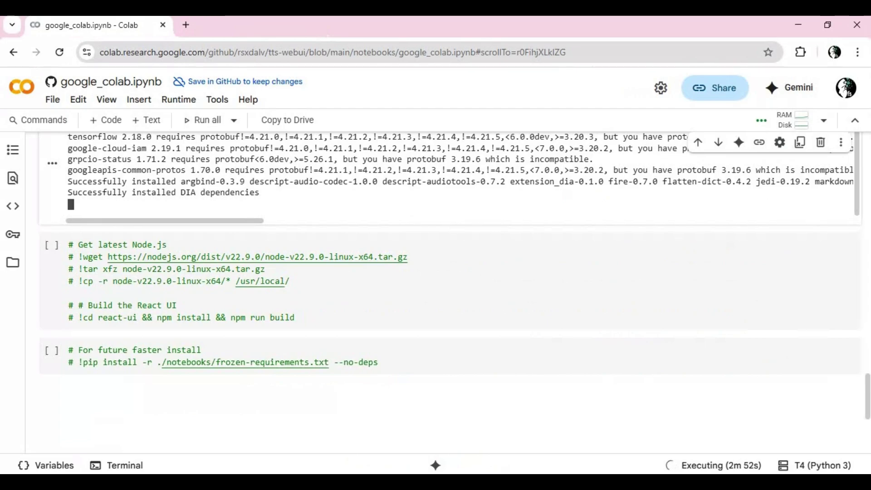
drag(867, 408, 867, 301)
scroll(435, 272, up, 5)
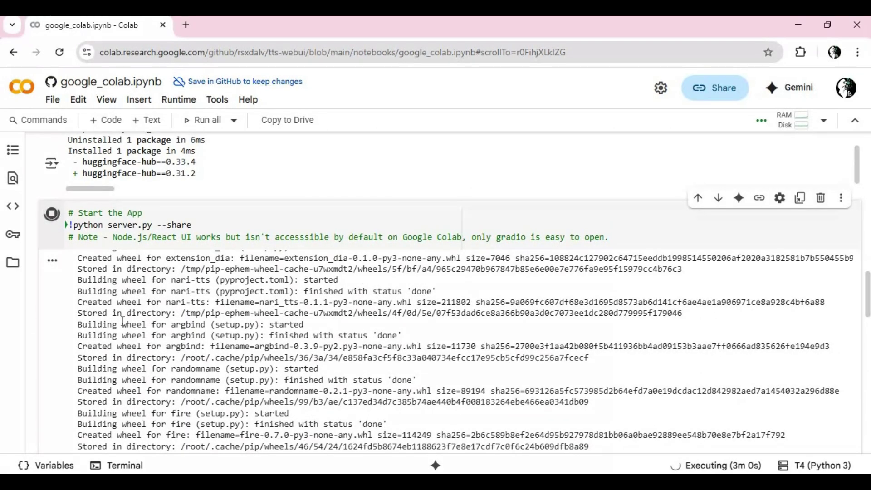
click(51, 213)
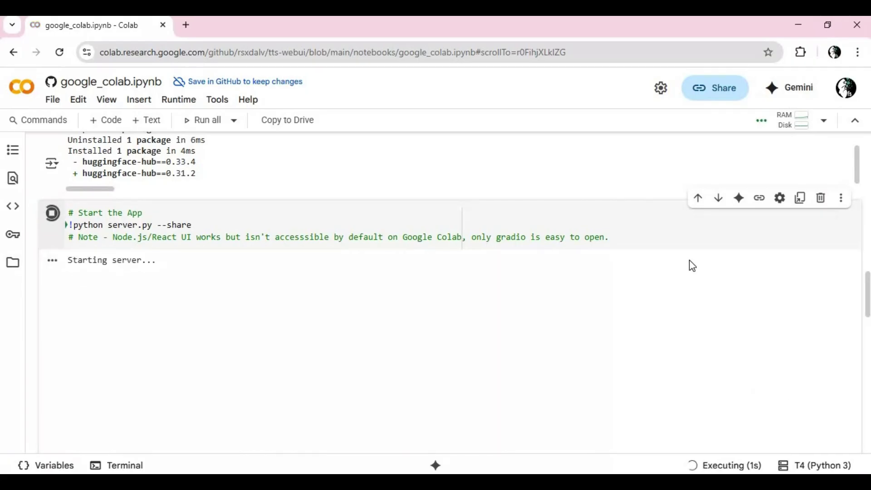
Follow the server's startup output and open its new public Gradio URL.
scroll(633, 326, down, 1)
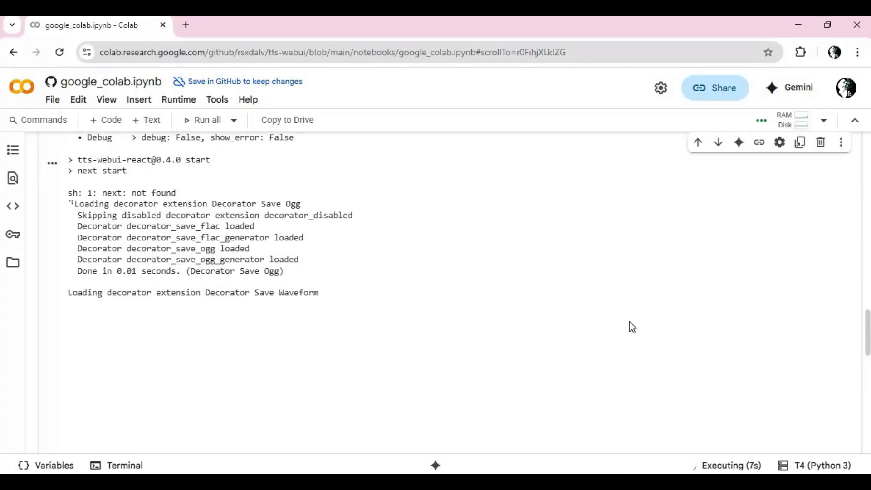
scroll(631, 326, down, 4)
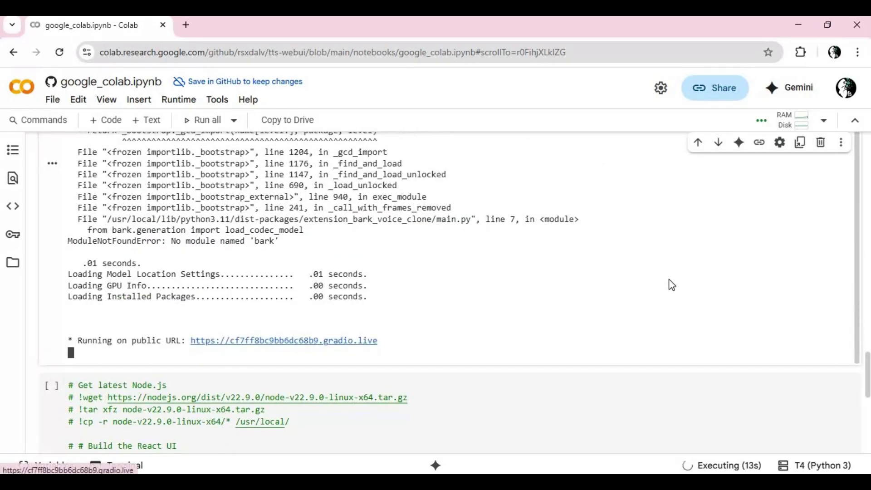
click(283, 340)
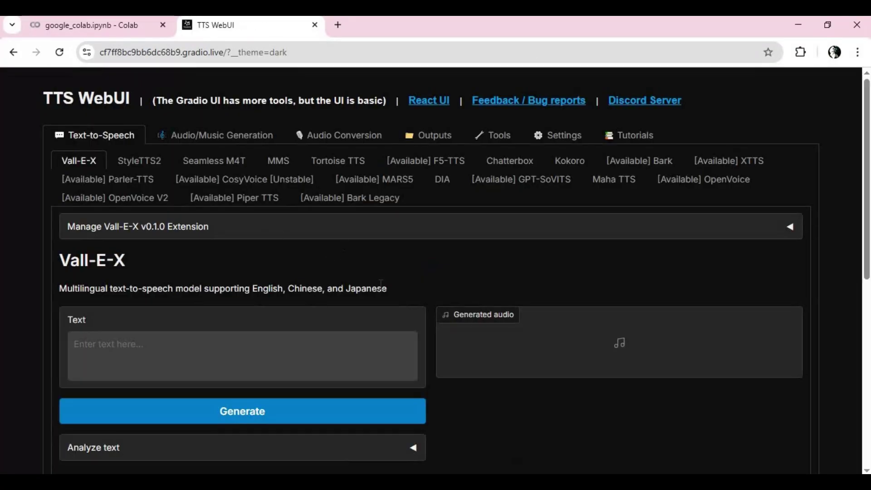
Open the DIA text-to-dialogue model and look over its input text, audio upload, generation parameters and examples.
scroll(523, 260, down, 3)
scroll(520, 265, up, 2)
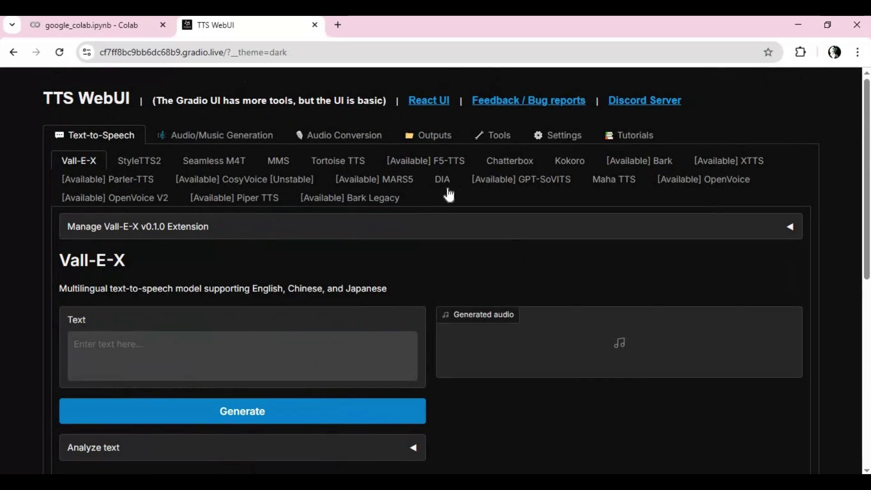
click(452, 187)
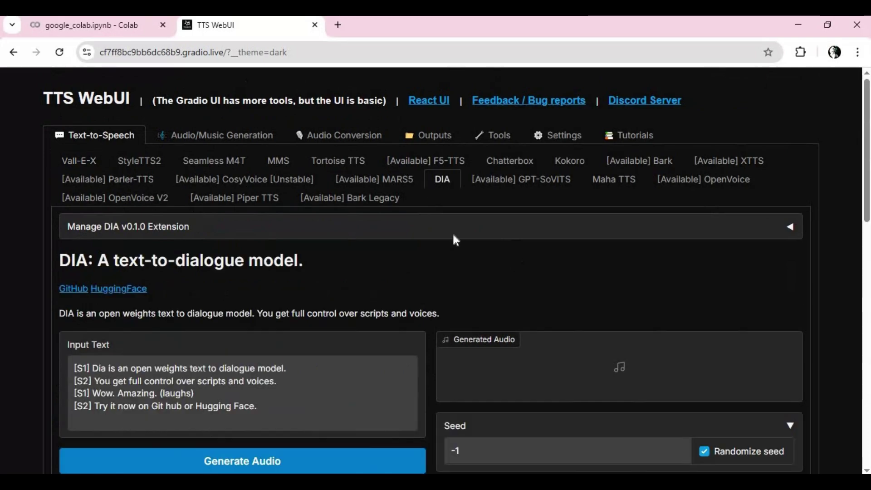
scroll(452, 235, down, 8)
scroll(453, 236, down, 2)
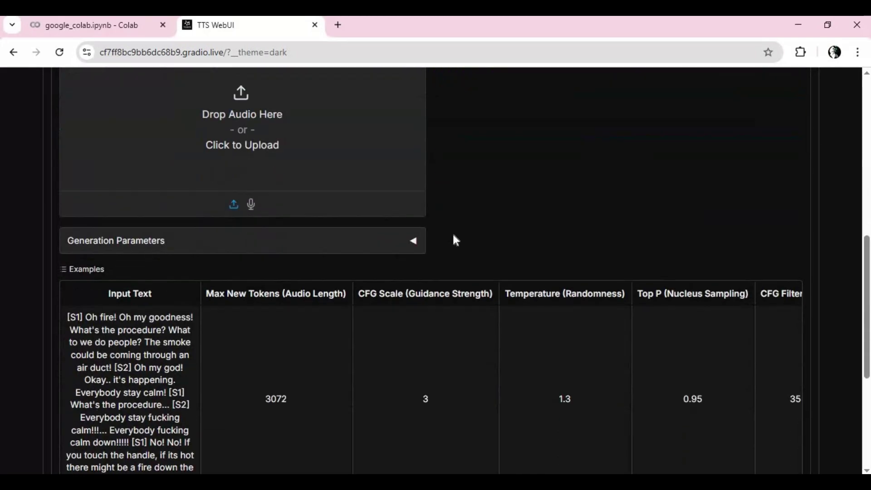
scroll(451, 232, down, 3)
scroll(452, 234, up, 12)
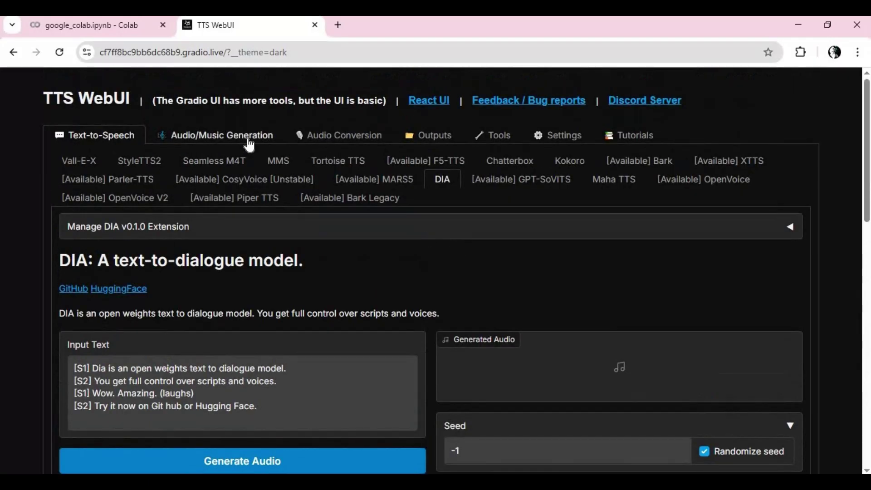
Look through the audio and music generation models: ACE-Step, Stable Audio, Audiocraft, AudioCraft Plus, Riffusion and MusicGen (Mac).
click(250, 145)
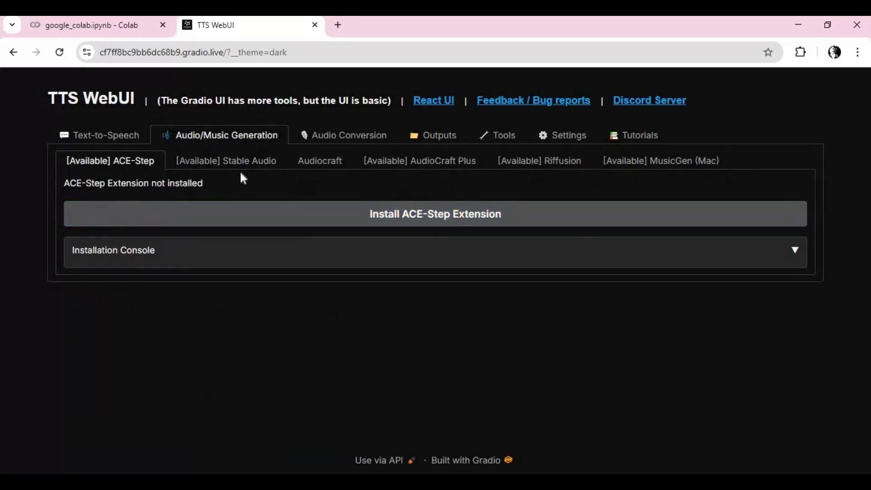
click(273, 166)
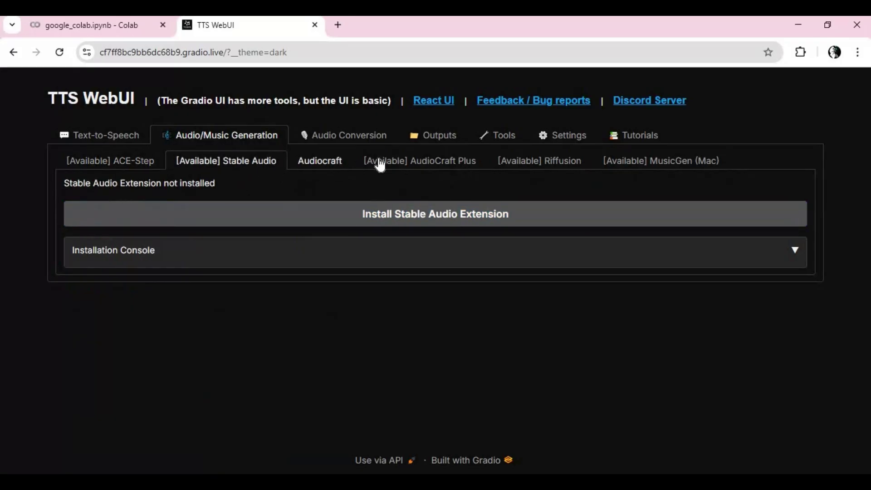
click(326, 164)
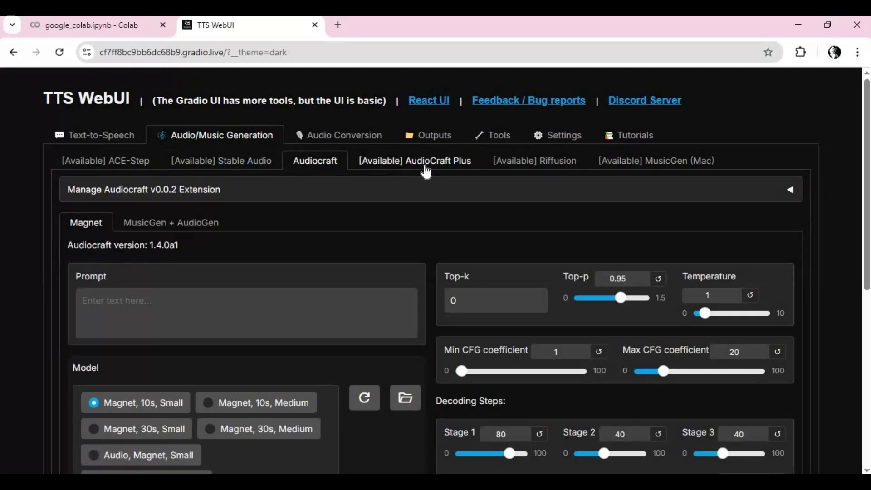
click(424, 169)
click(562, 165)
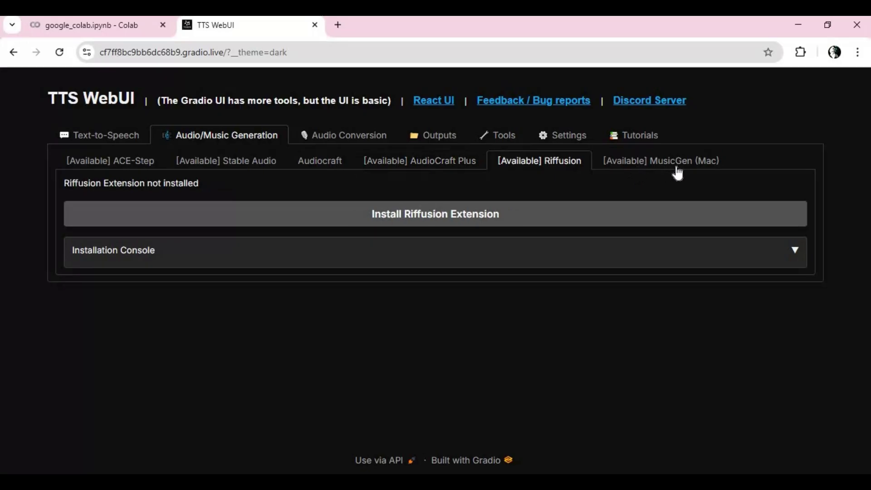
click(671, 168)
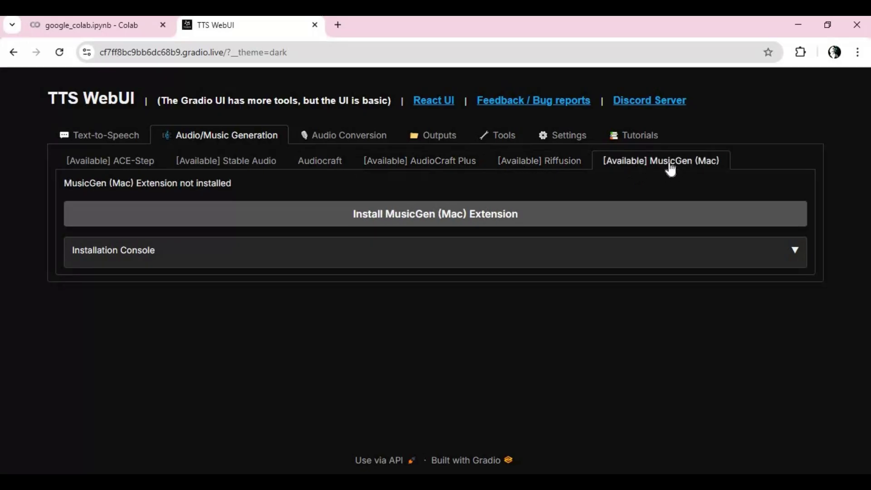
Look through the audio conversion tools, including Vocos, RVC and its settings, Audio Separator, Resemble Enhance and AP-BWE Bandwidth Extension.
click(349, 141)
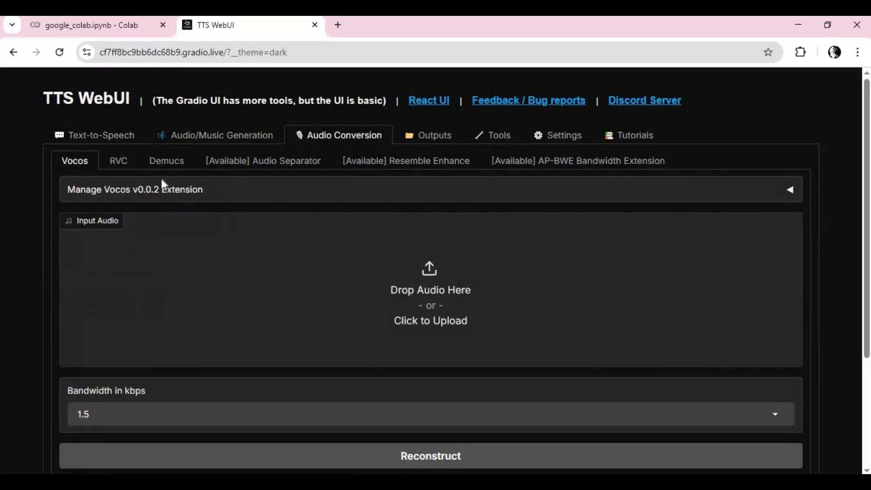
click(136, 166)
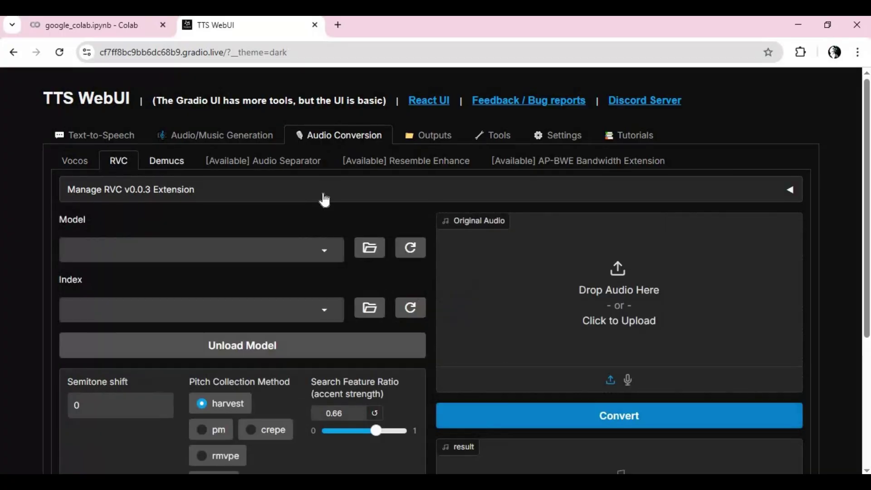
scroll(384, 245, down, 5)
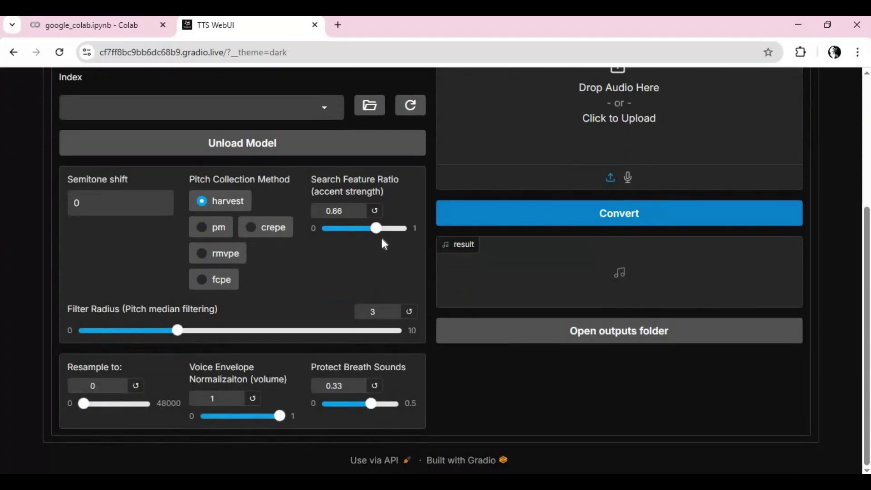
scroll(379, 233, up, 5)
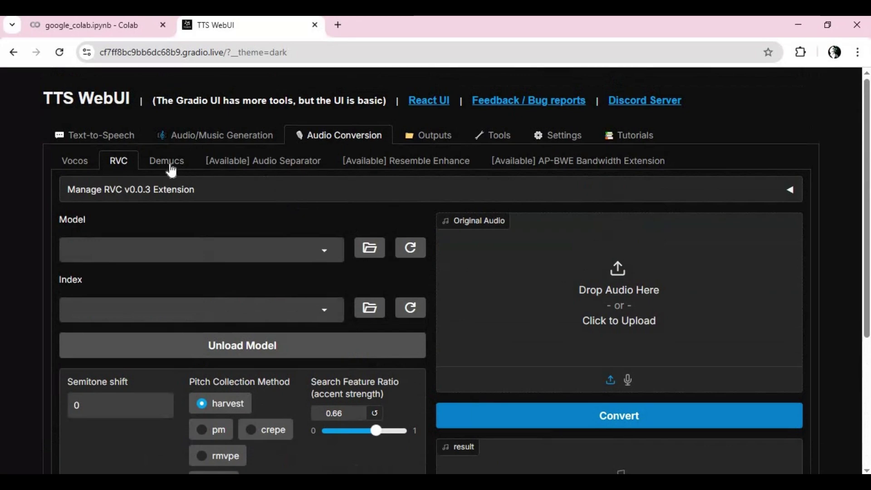
click(287, 164)
click(453, 163)
click(606, 164)
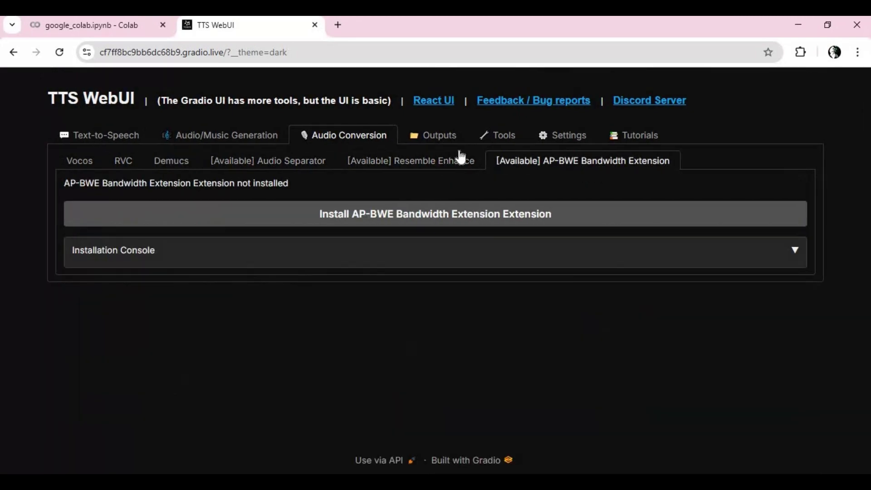
Return to the DIA text-to-speech page and look over its example dialogues and input text.
click(95, 136)
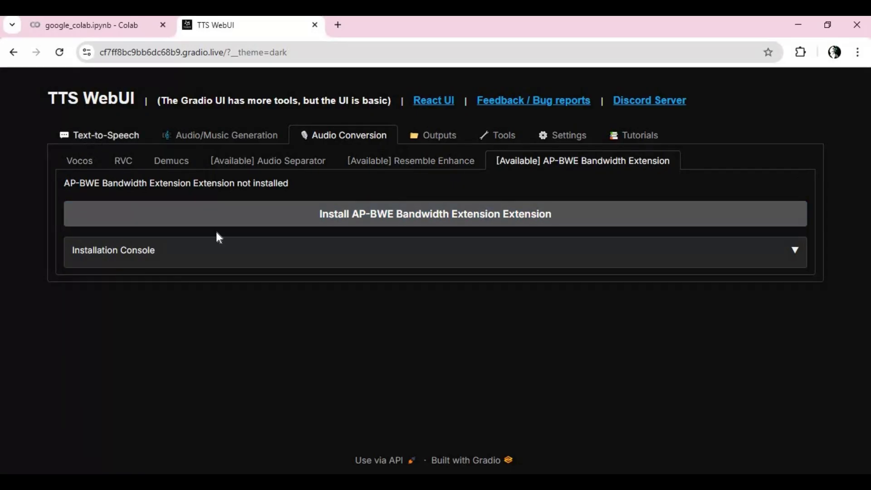
scroll(346, 291, down, 15)
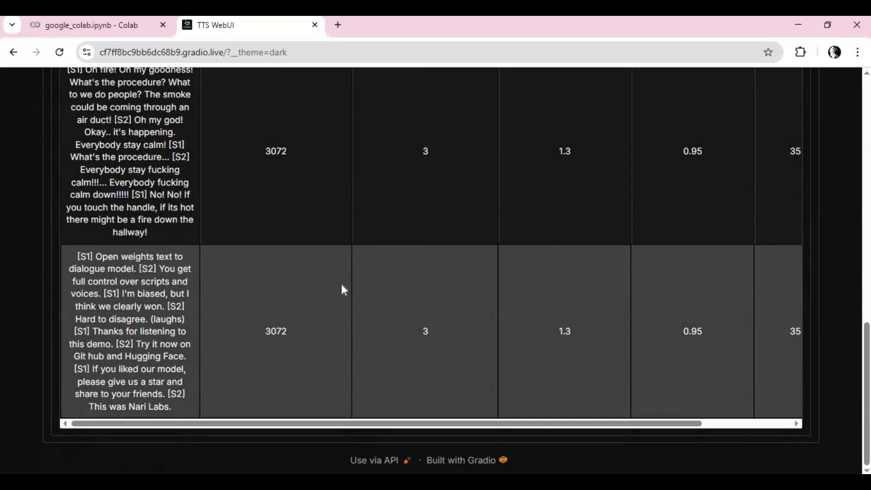
scroll(344, 290, up, 8)
scroll(343, 291, up, 7)
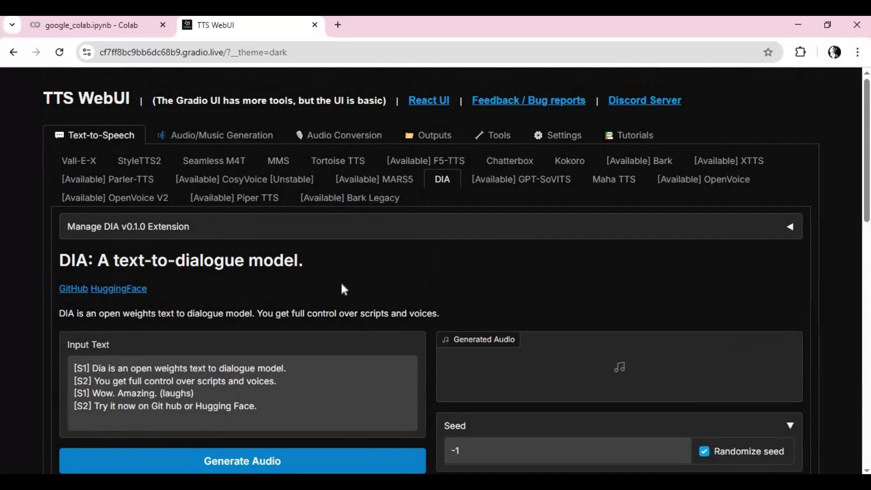